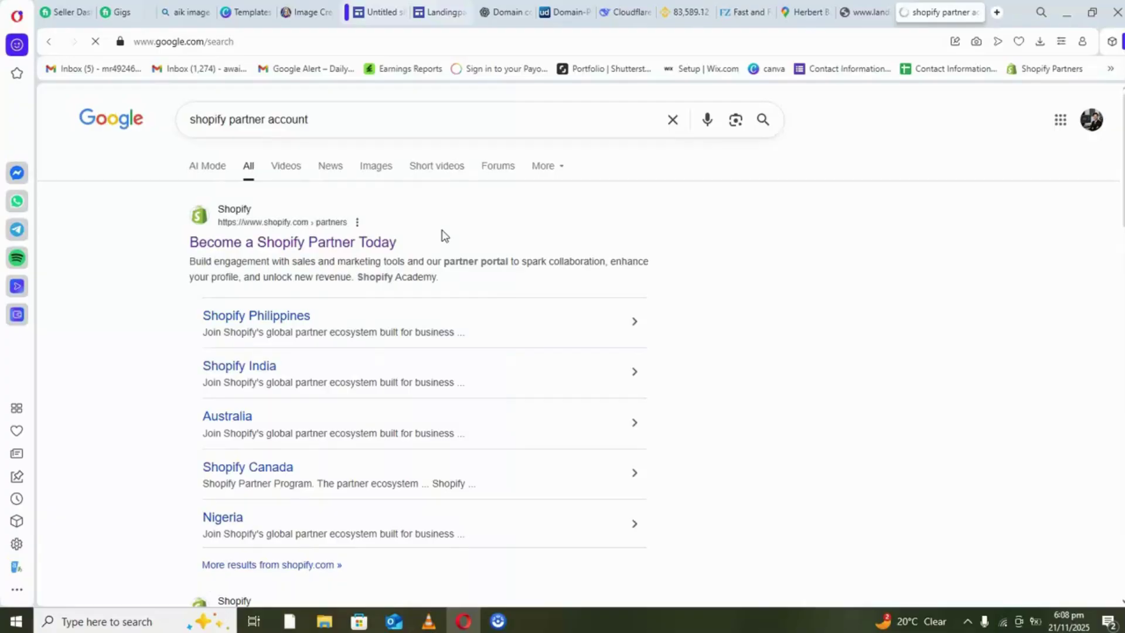
Step: Open the Shopify Partners site from the search results and go to its login page
{"action": "left_click", "coordinate": [286, 244]}
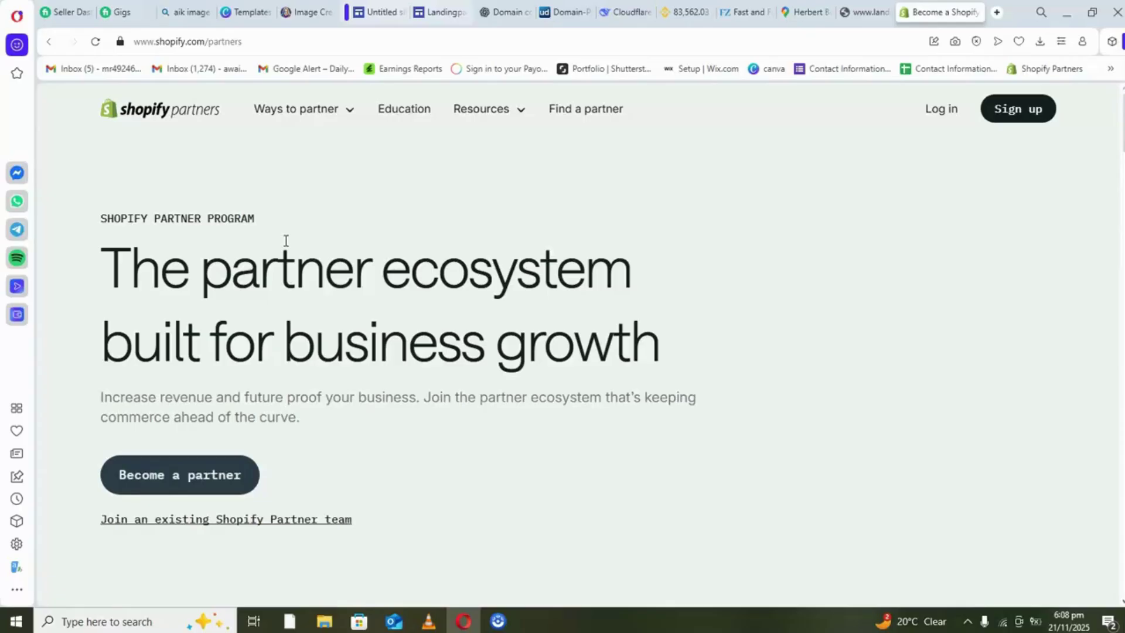
{"action": "left_click", "coordinate": [353, 298]}
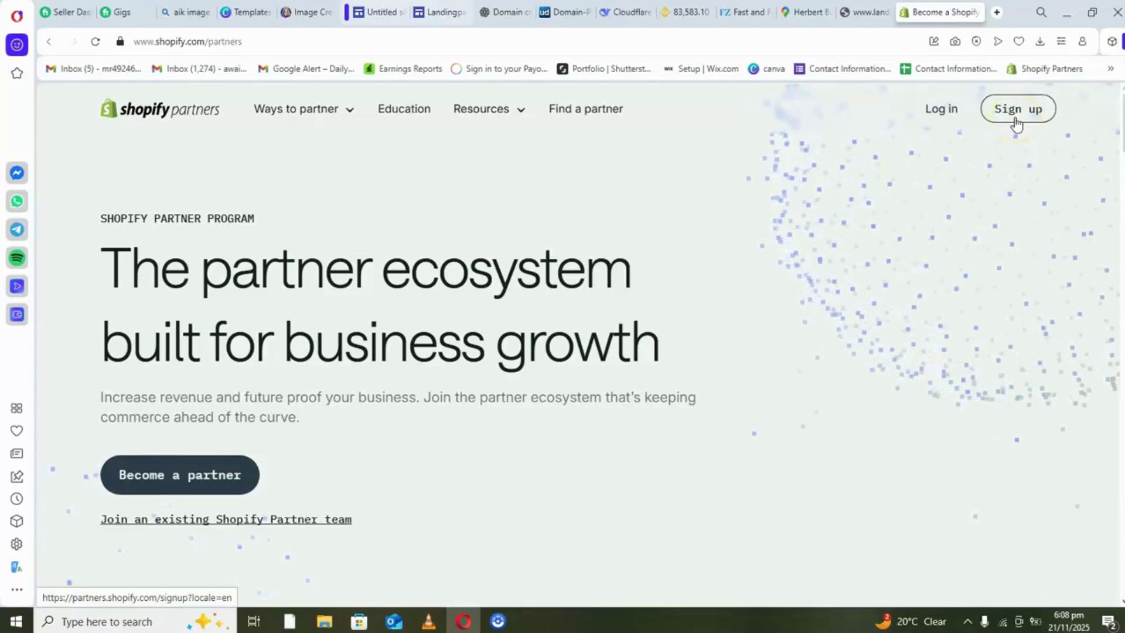
{"action": "left_click", "coordinate": [942, 115]}
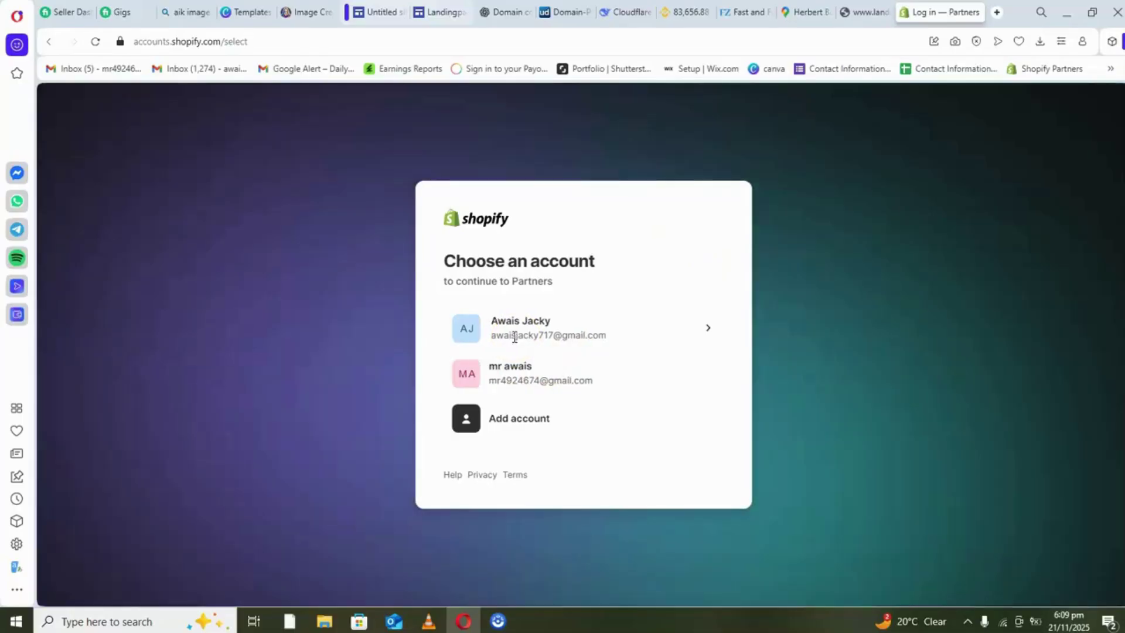
Step: Log in with the second saved account and confirm its current security settings
{"action": "left_click", "coordinate": [517, 372]}
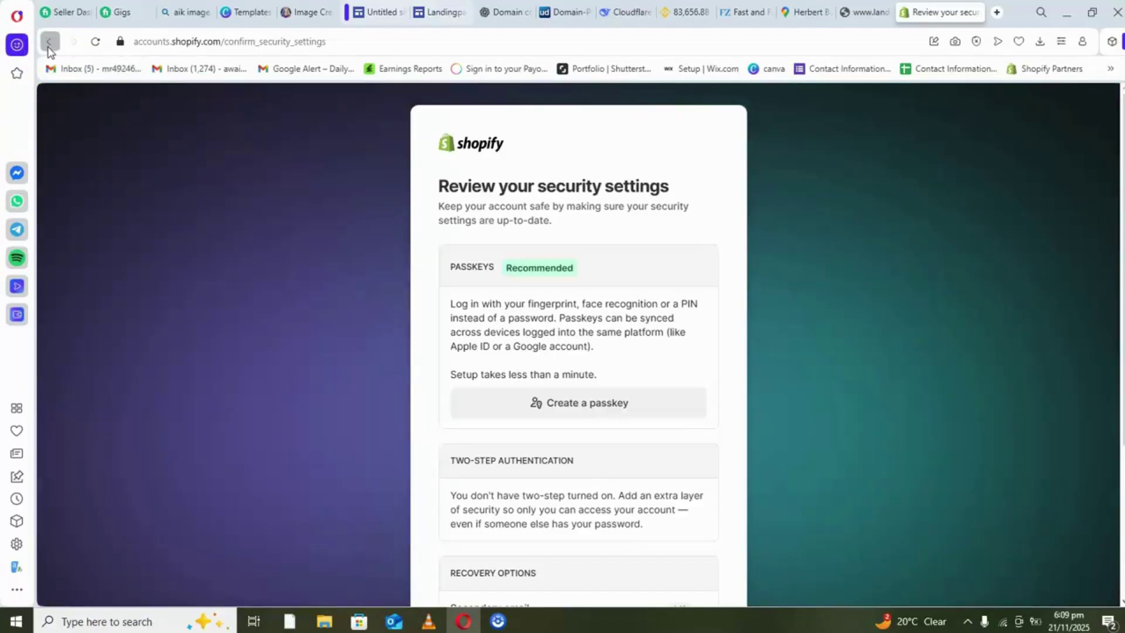
{"action": "left_click", "coordinate": [49, 42]}
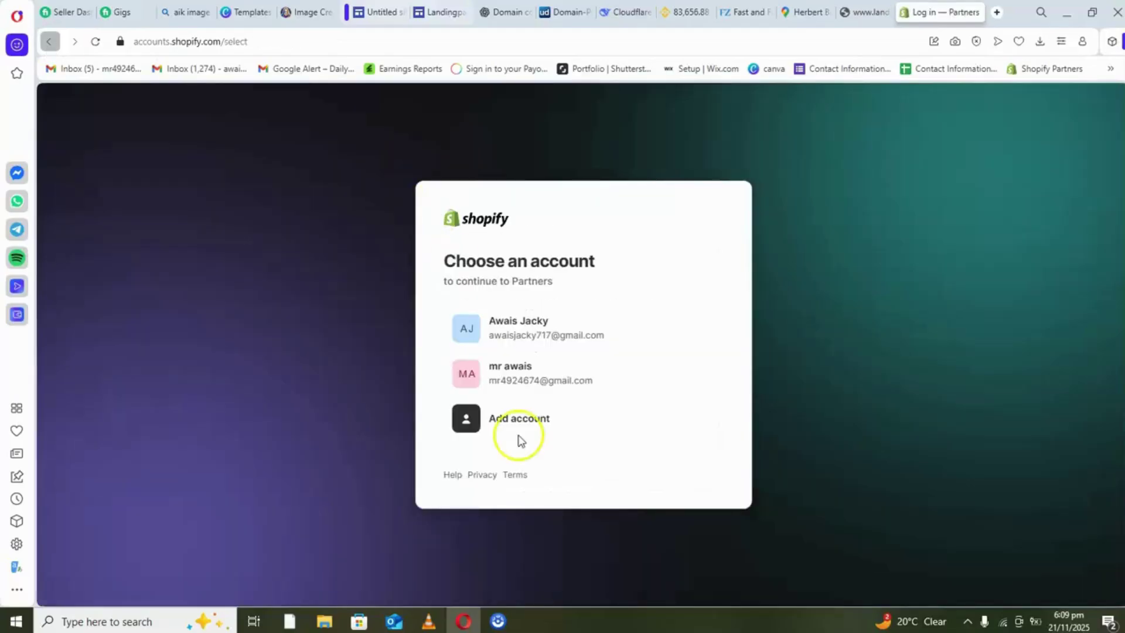
{"action": "left_click", "coordinate": [521, 381]}
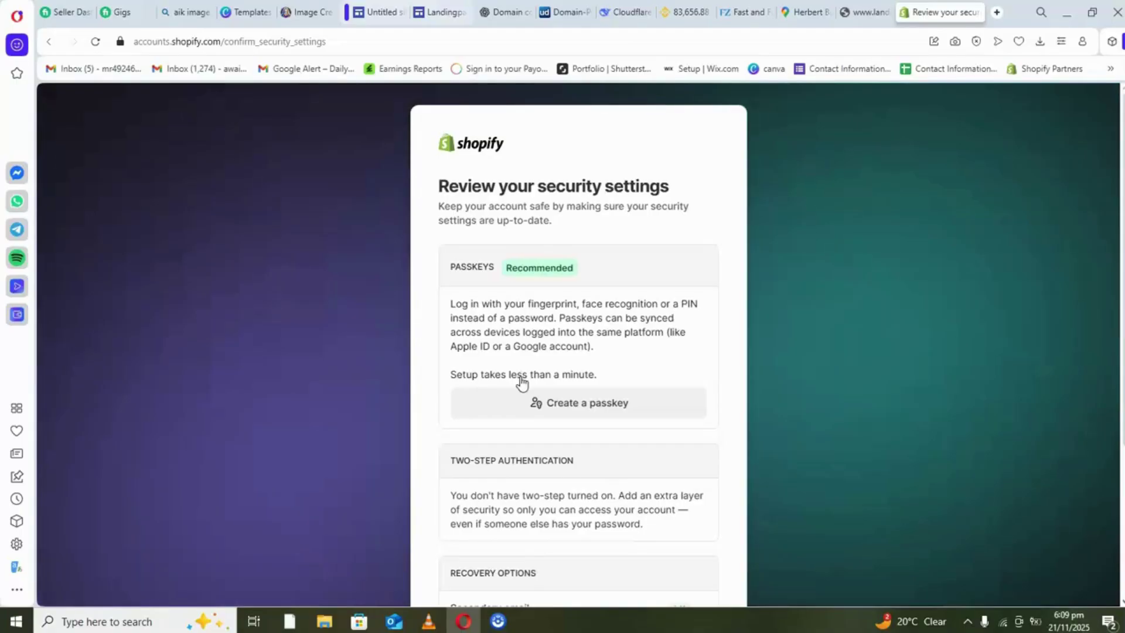
{"action": "scroll", "coordinate": [522, 378], "scroll_direction": "down", "scroll_amount": 1}
{"action": "scroll", "coordinate": [522, 383], "scroll_direction": "down", "scroll_amount": 3}
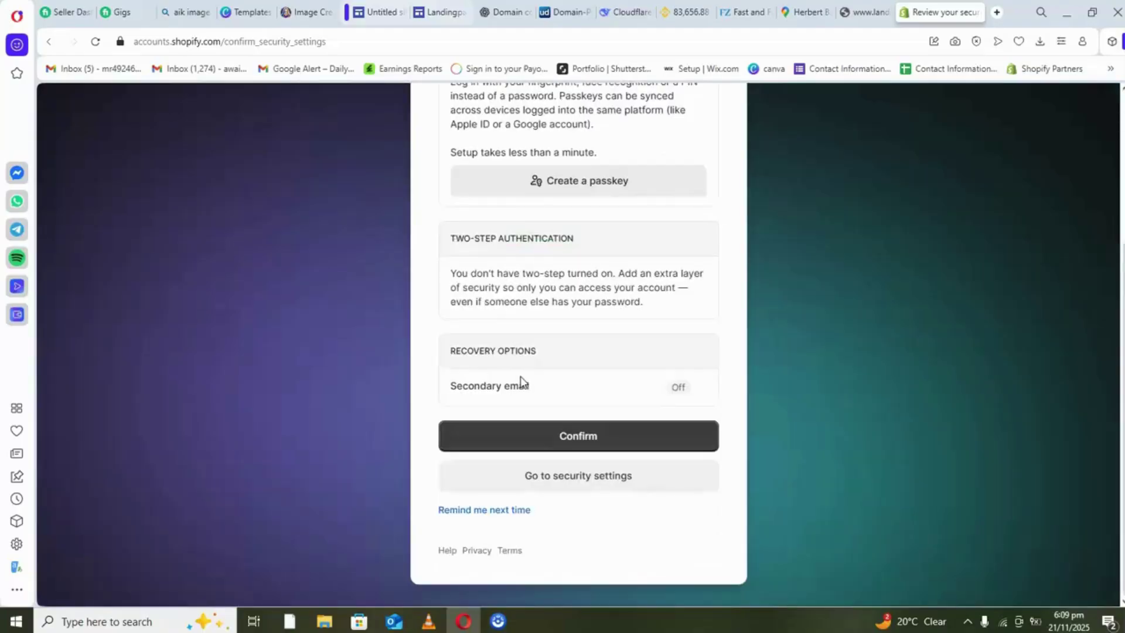
{"action": "left_click", "coordinate": [603, 435]}
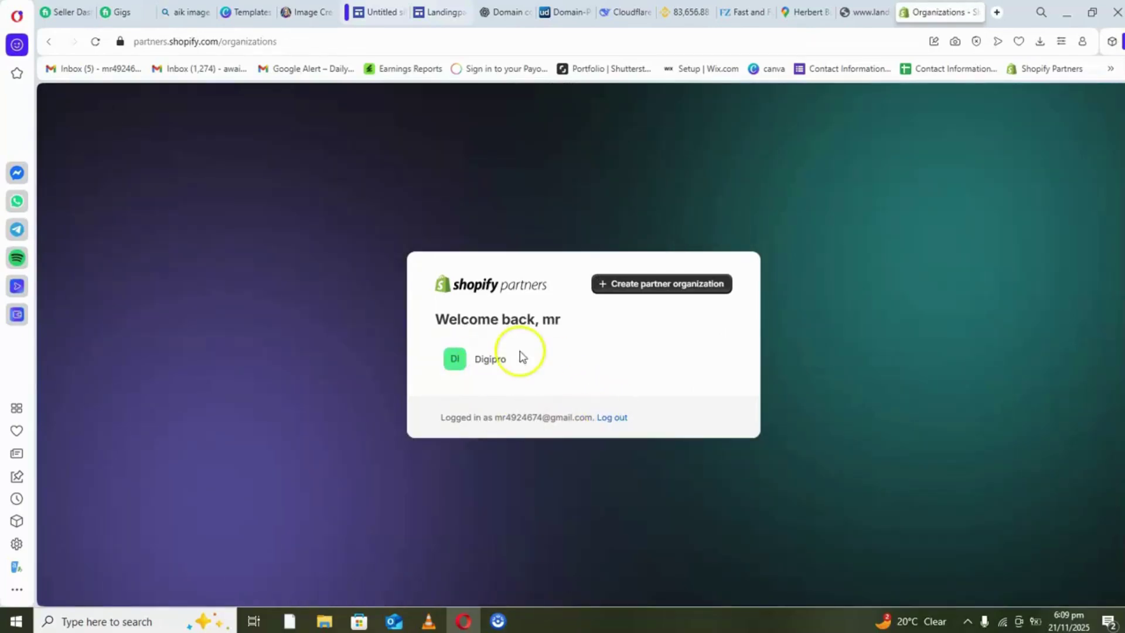
Step: Open the Digipro partner organization and show the available options for adding a store
{"action": "left_click", "coordinate": [489, 366]}
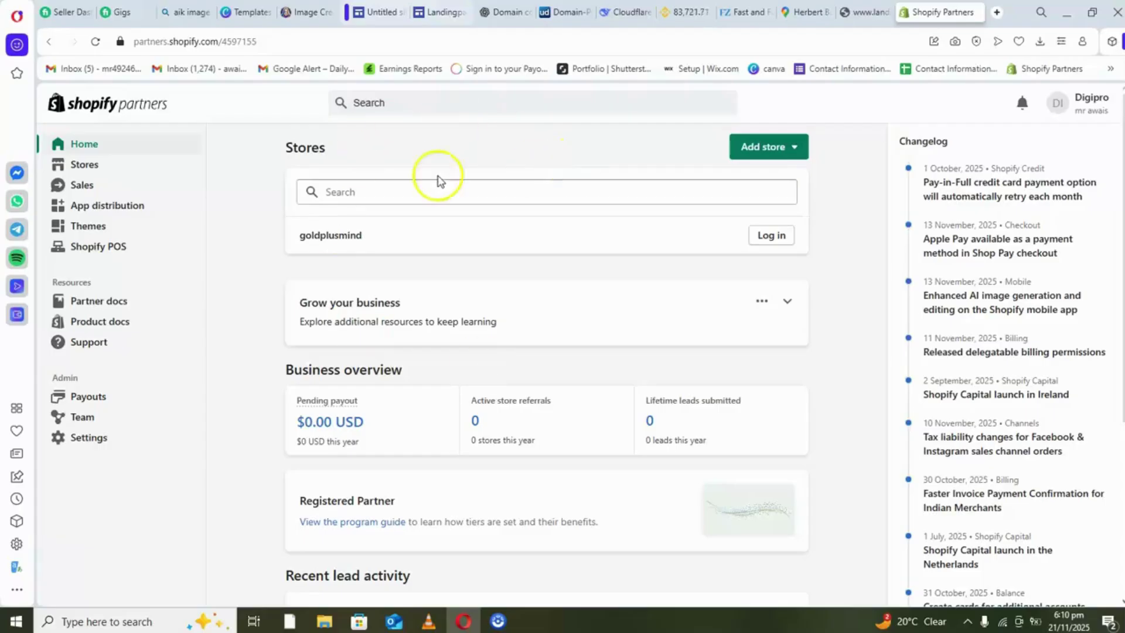
{"action": "left_click", "coordinate": [794, 148]}
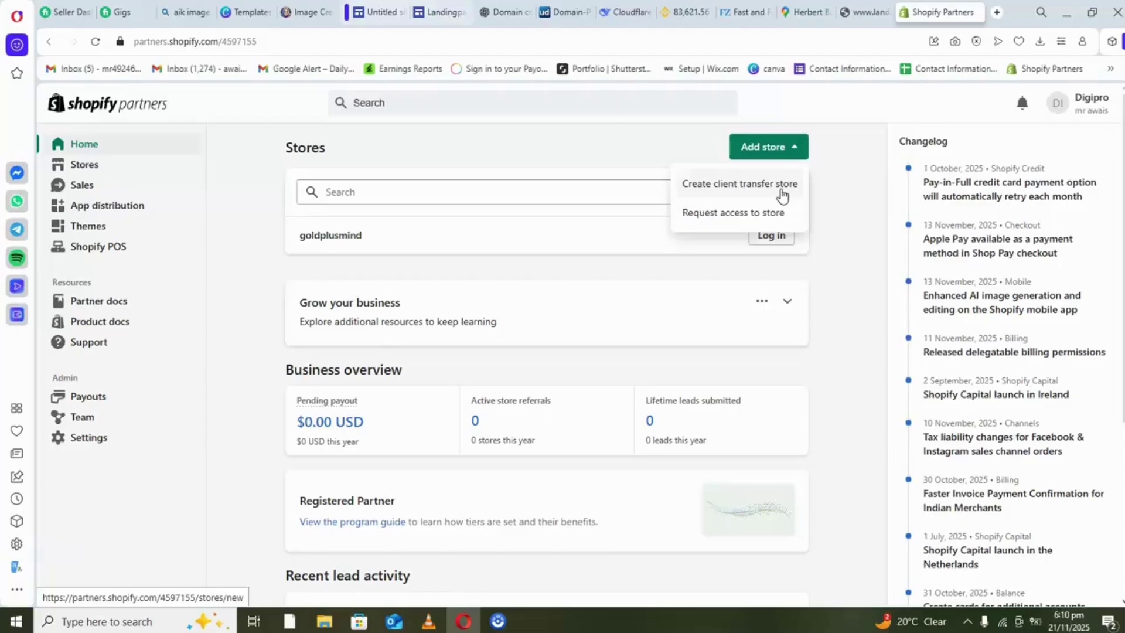
{"action": "left_click", "coordinate": [771, 216]}
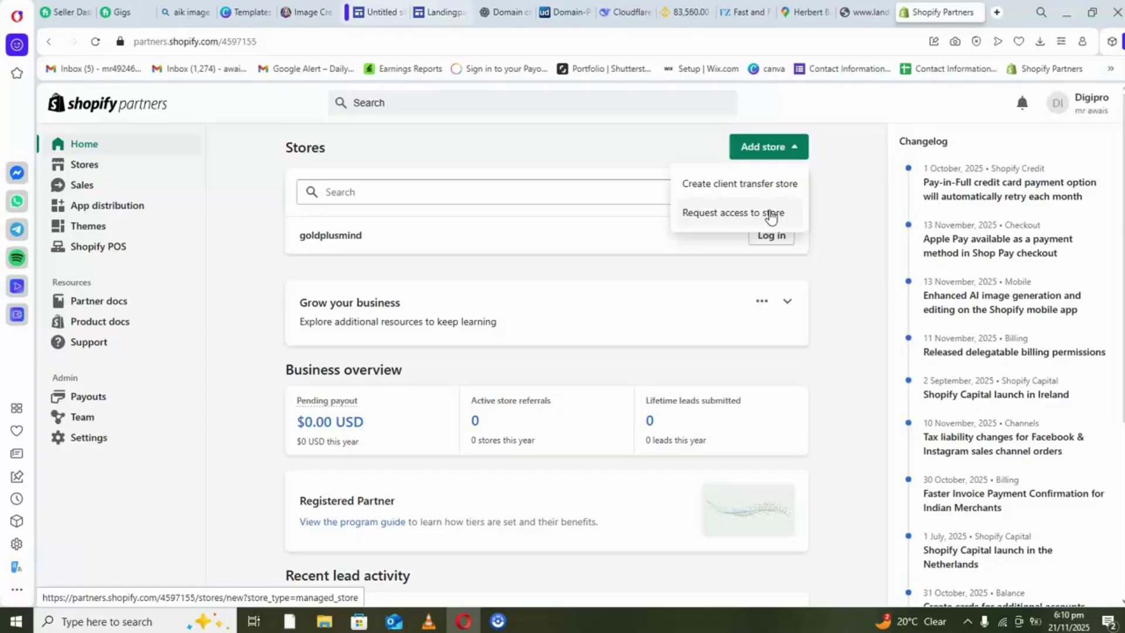
{"action": "left_click", "coordinate": [766, 191]}
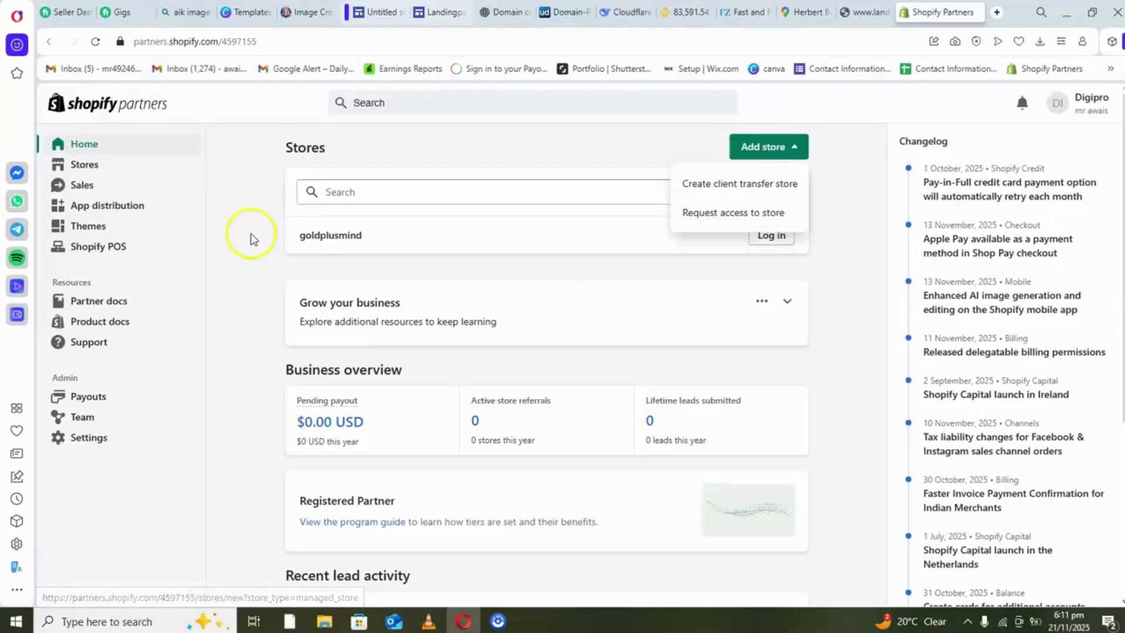
Step: Log in to the goldplusmind store from the Stores list, using the second saved account
{"action": "left_click", "coordinate": [95, 170]}
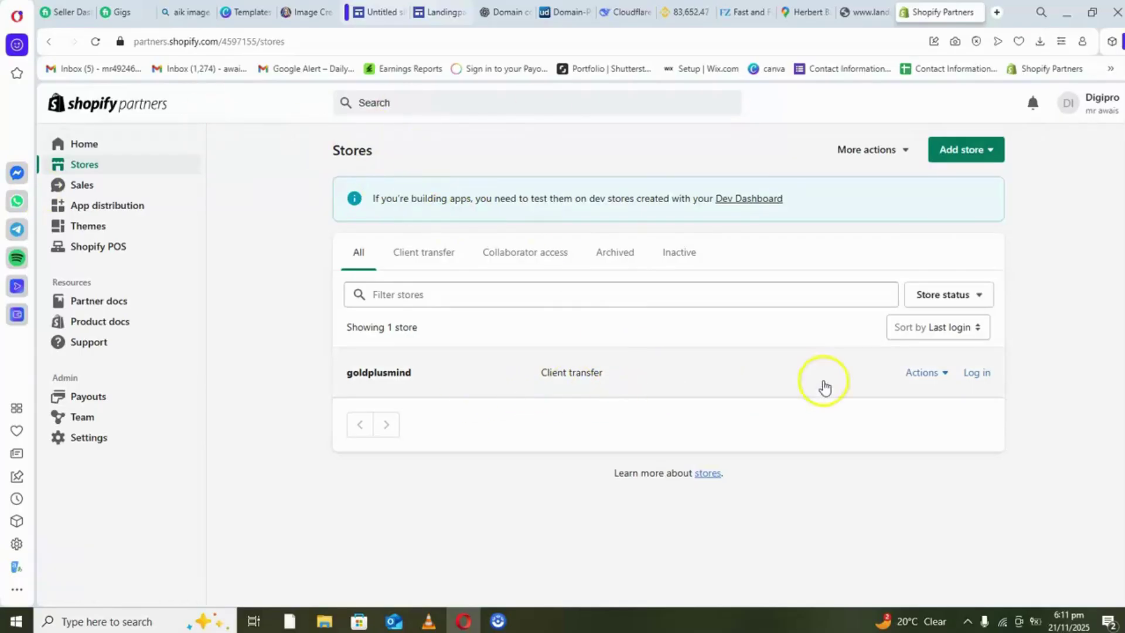
{"action": "left_click", "coordinate": [975, 375]}
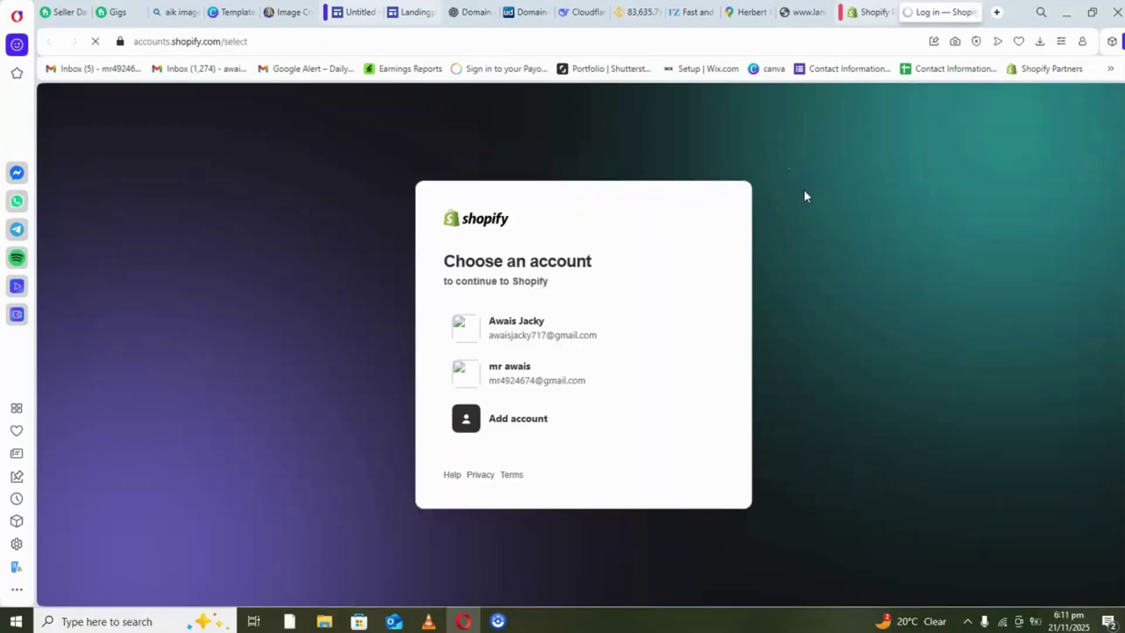
{"action": "left_click", "coordinate": [513, 378]}
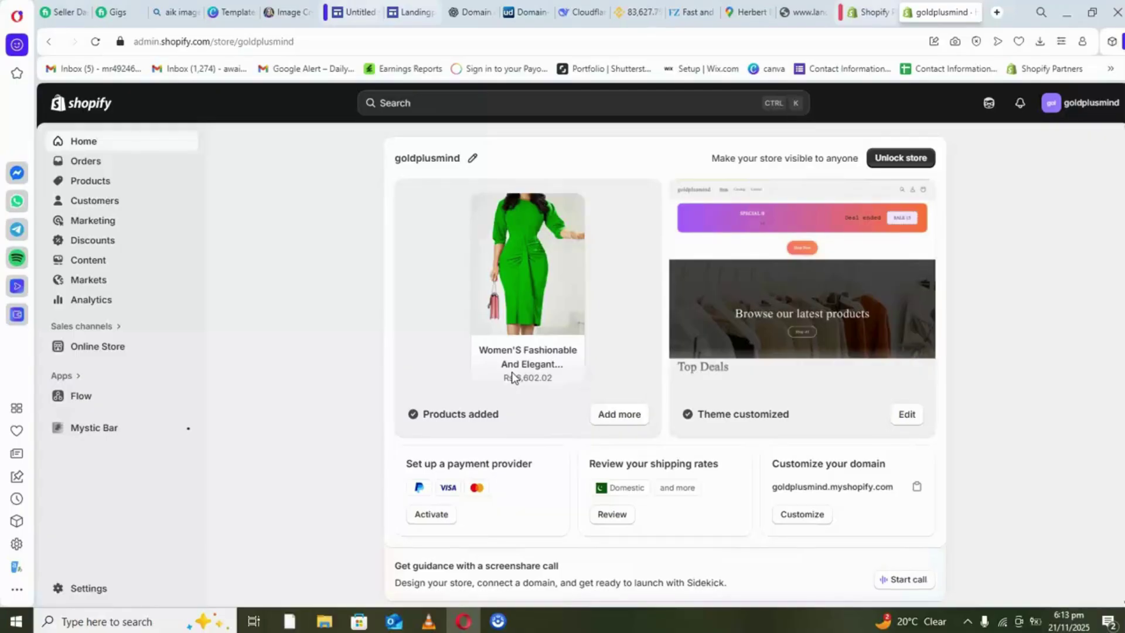
Step: View the goldplusmind store's list of installed apps, then close it
{"action": "left_click", "coordinate": [70, 379]}
{"action": "left_click", "coordinate": [69, 377]}
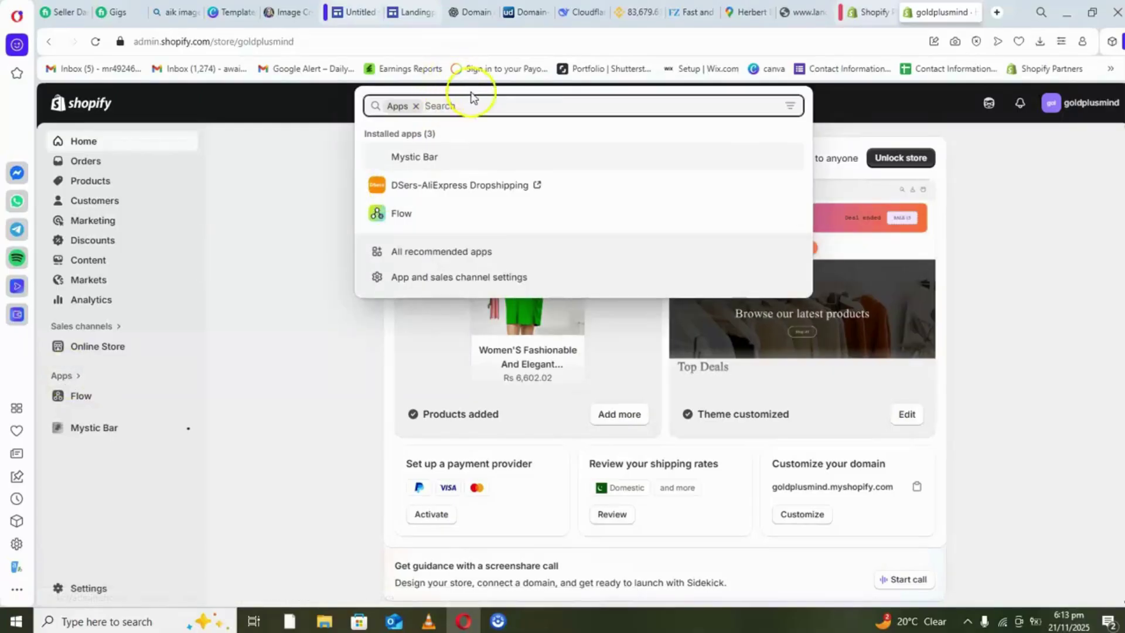
{"action": "left_click", "coordinate": [322, 332]}
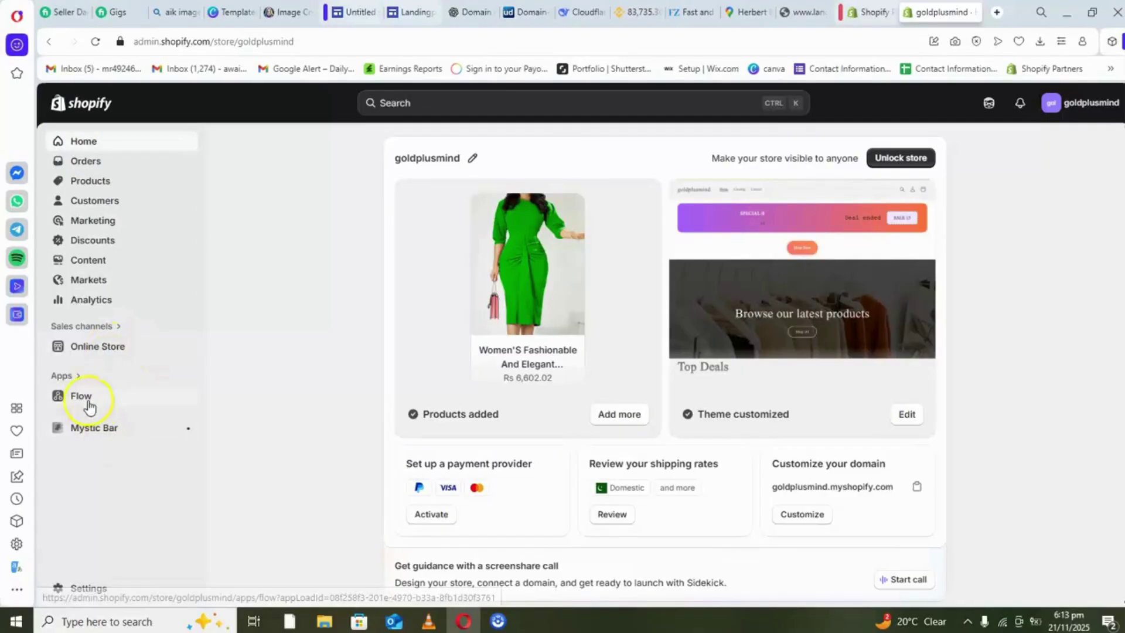
Step: Open the online store's themes and visit the Shopify Theme Store from the theme import options
{"action": "left_click", "coordinate": [106, 348]}
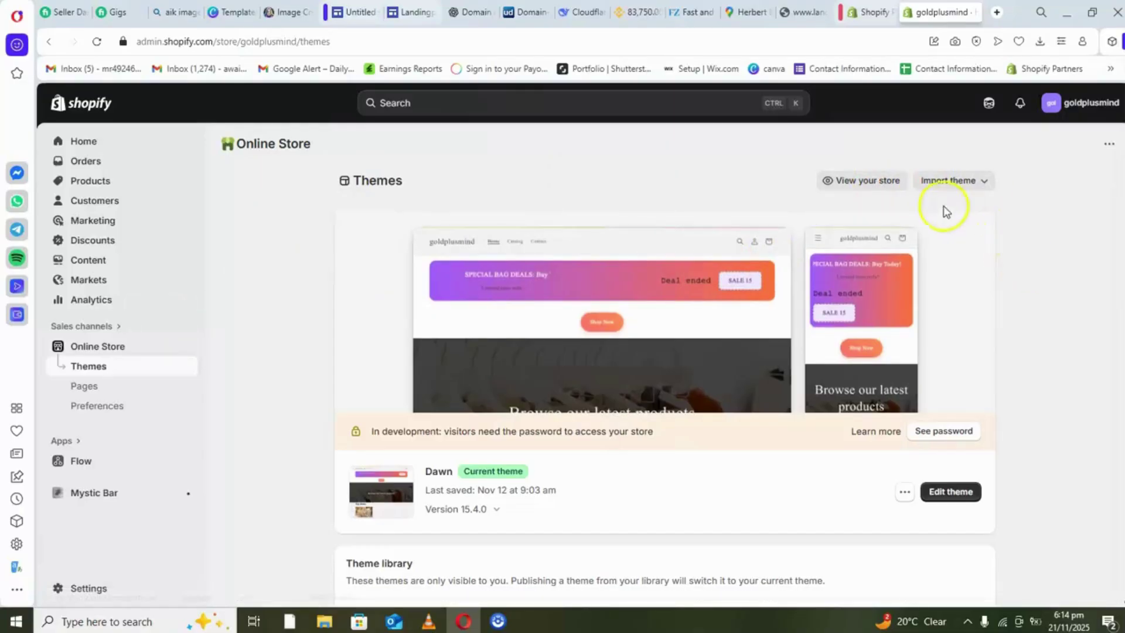
{"action": "left_click", "coordinate": [986, 183]}
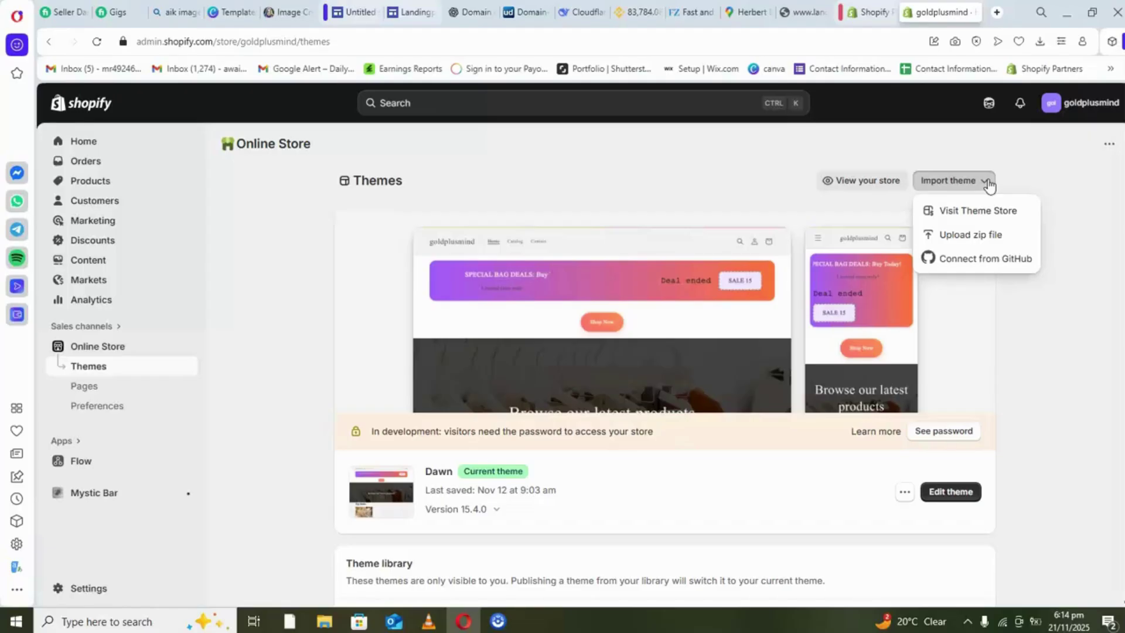
{"action": "left_click", "coordinate": [978, 239]}
{"action": "left_click", "coordinate": [958, 214]}
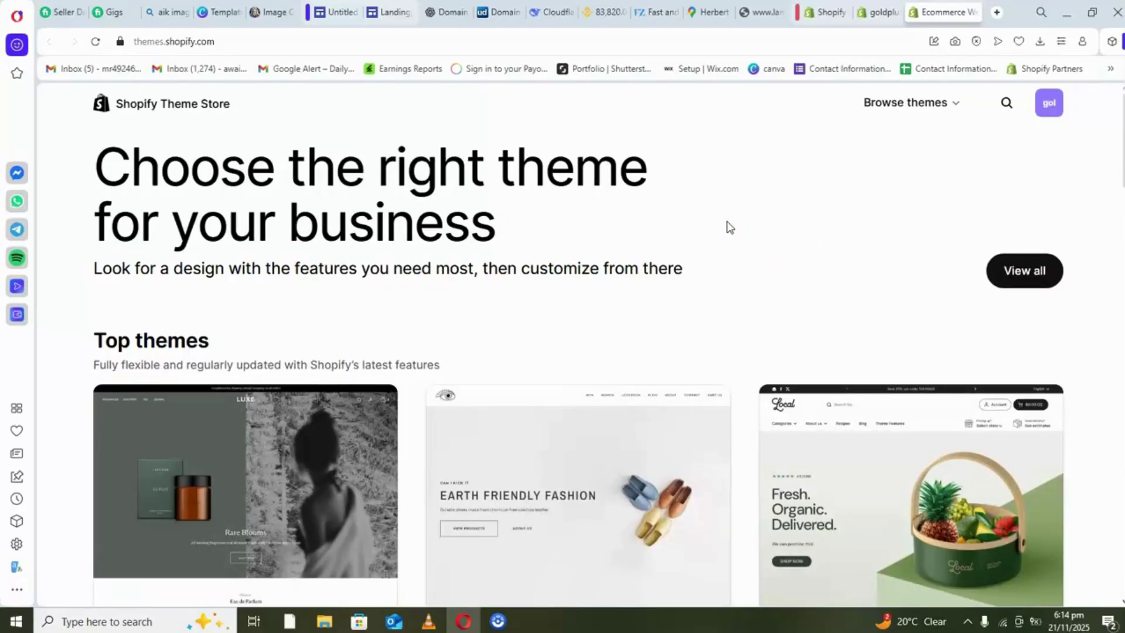
Step: Look through the top themes and new themes on the Theme Store home page
{"action": "scroll", "coordinate": [728, 228], "scroll_direction": "down", "scroll_amount": 5}
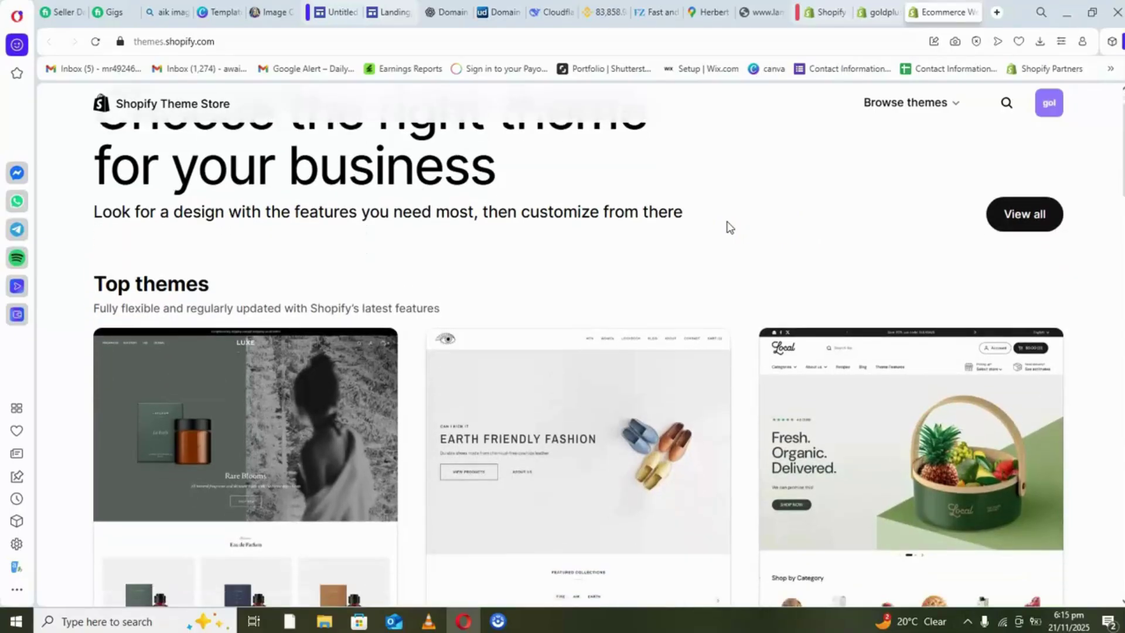
{"action": "scroll", "coordinate": [728, 227], "scroll_direction": "down", "scroll_amount": 6}
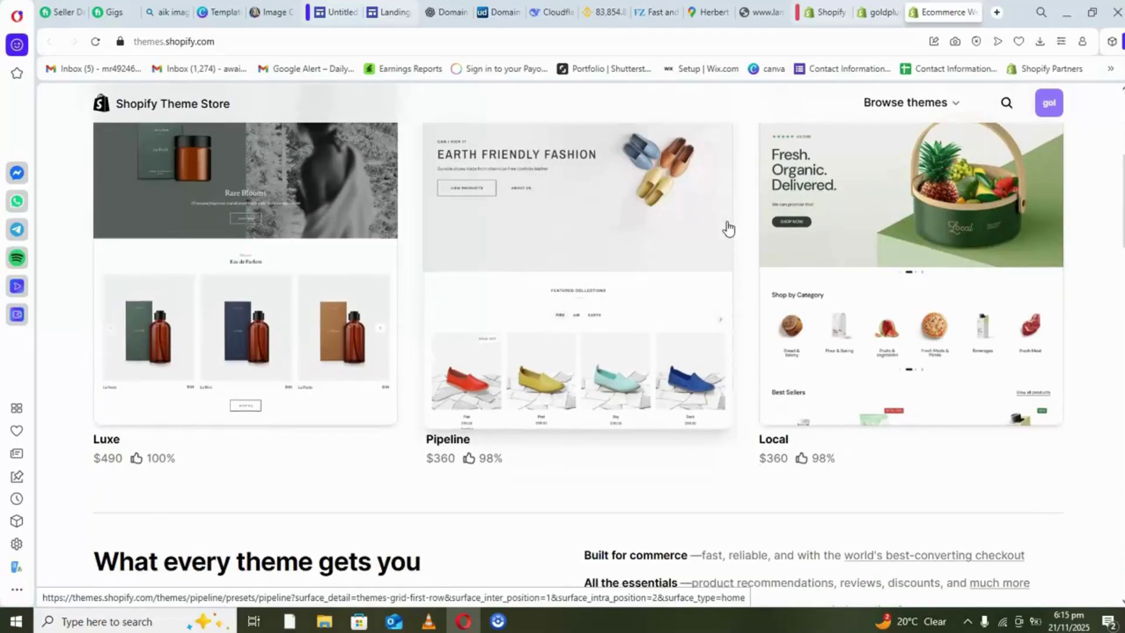
{"action": "scroll", "coordinate": [729, 227], "scroll_direction": "down", "scroll_amount": 1}
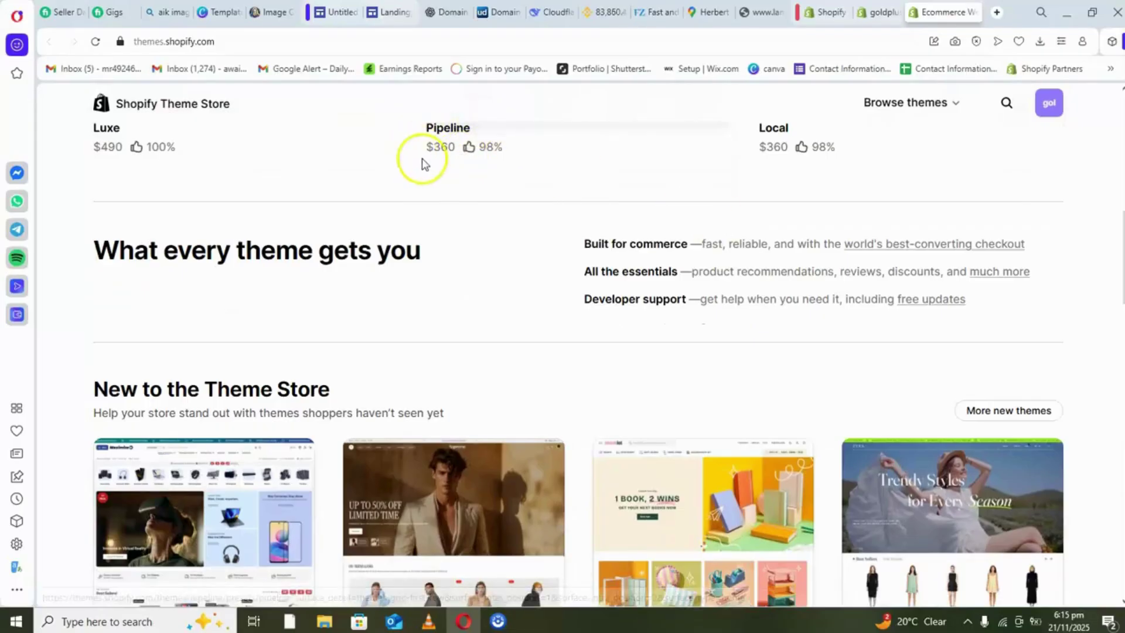
{"action": "scroll", "coordinate": [422, 164], "scroll_direction": "down", "scroll_amount": 5}
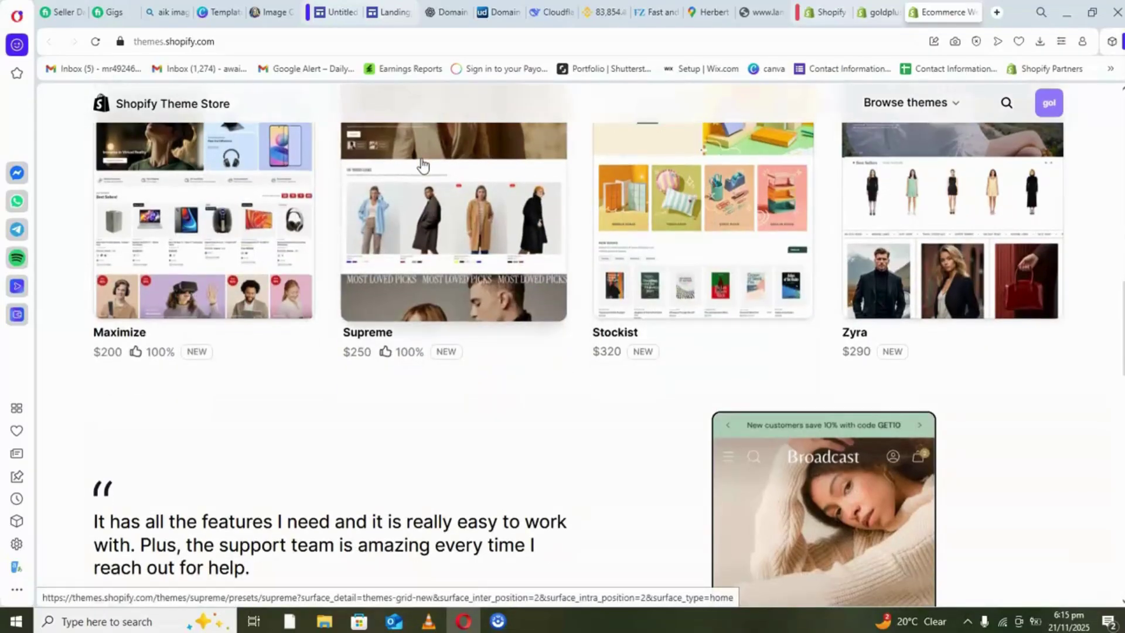
{"action": "scroll", "coordinate": [422, 165], "scroll_direction": "up", "scroll_amount": 5}
{"action": "scroll", "coordinate": [424, 164], "scroll_direction": "up", "scroll_amount": 6}
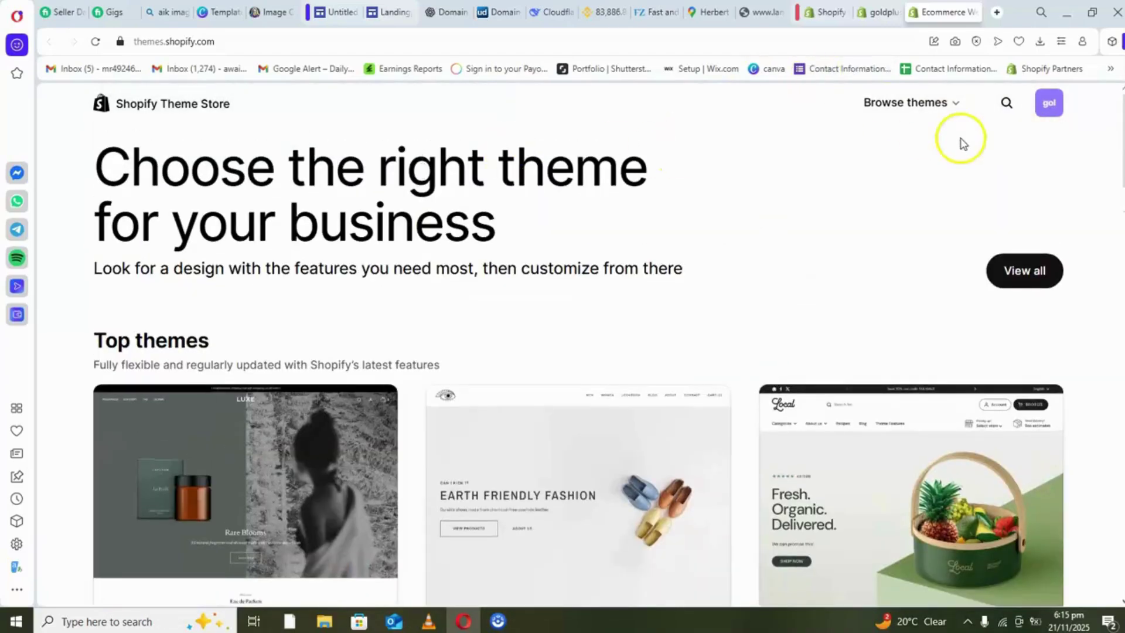
Step: Browse the Theme Store's free themes collection, then close it and return to the store admin
{"action": "left_click", "coordinate": [955, 106]}
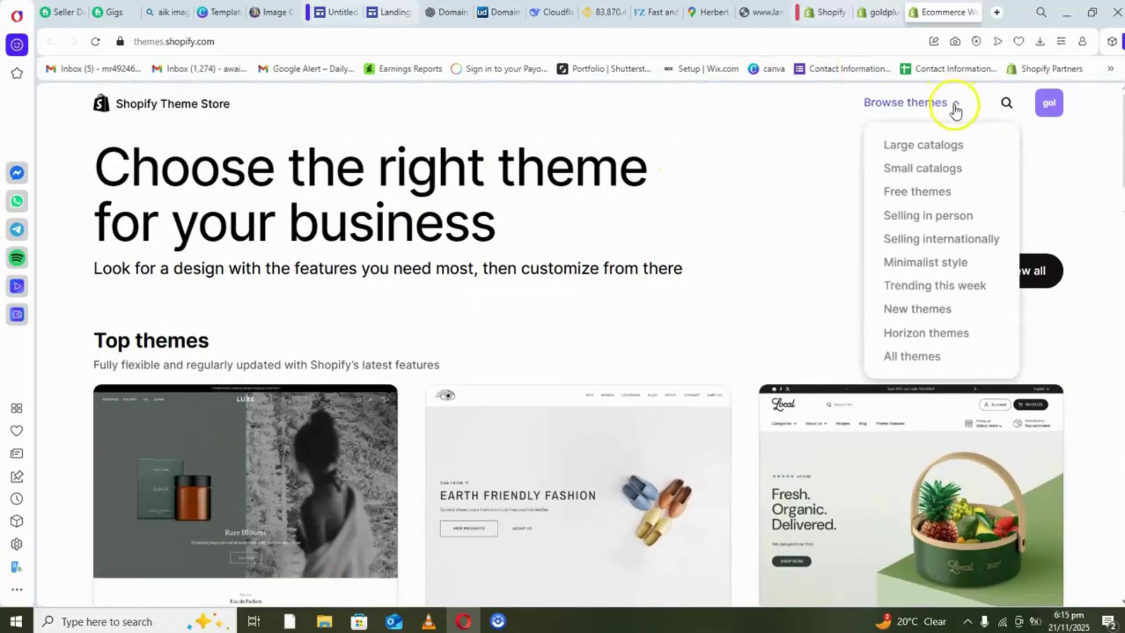
{"action": "left_click", "coordinate": [914, 194]}
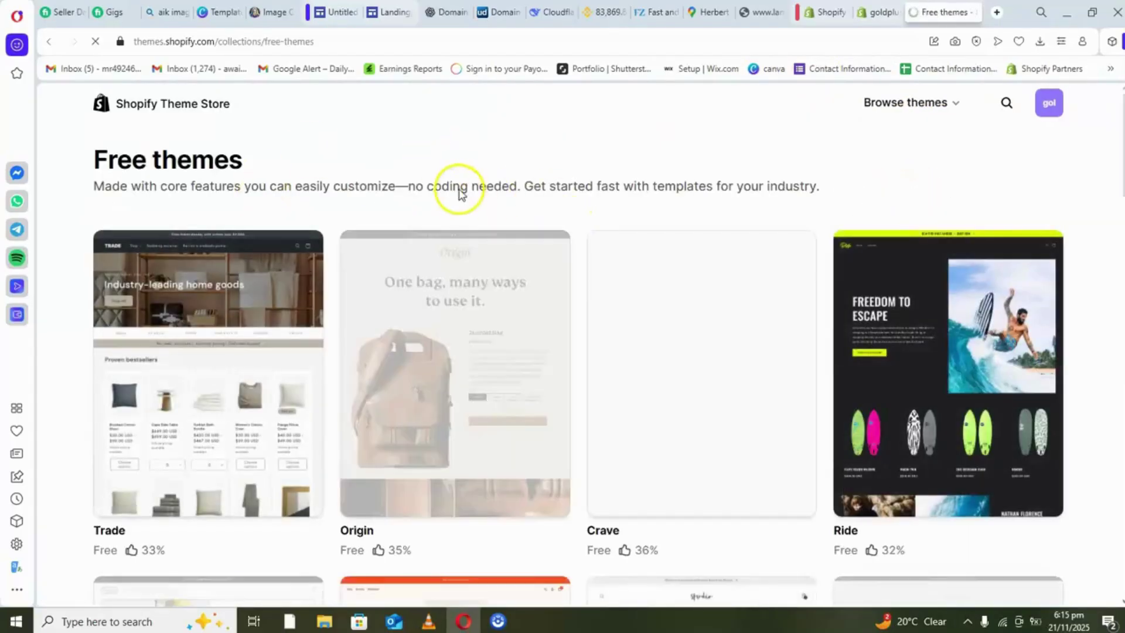
{"action": "scroll", "coordinate": [460, 187], "scroll_direction": "down", "scroll_amount": 4}
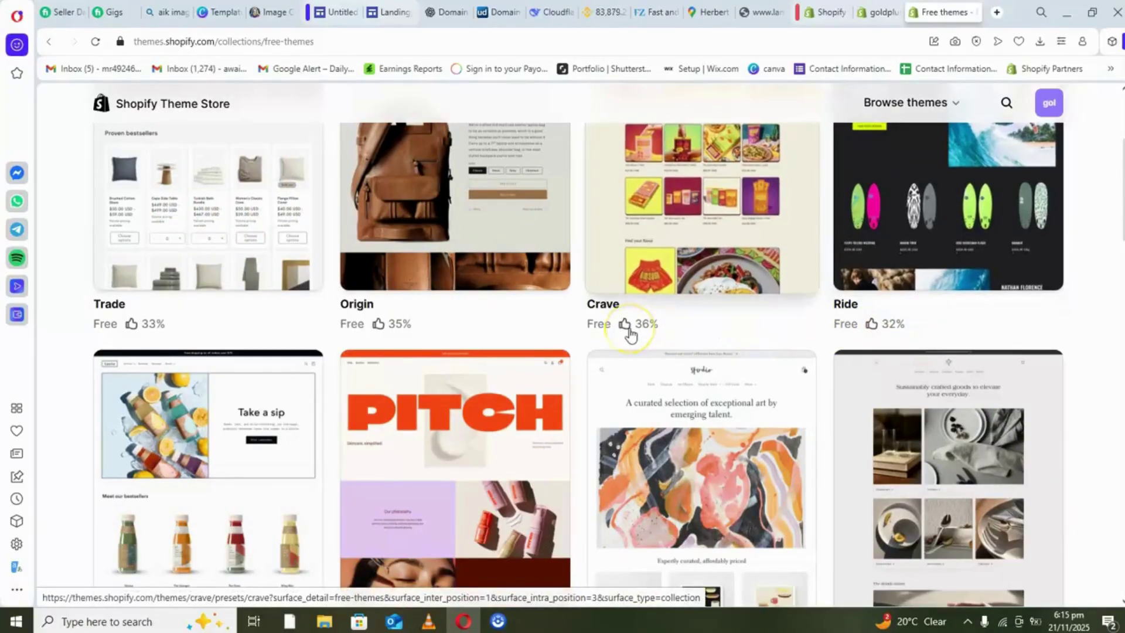
{"action": "scroll", "coordinate": [630, 332], "scroll_direction": "down", "scroll_amount": 4}
{"action": "scroll", "coordinate": [630, 335], "scroll_direction": "down", "scroll_amount": 6}
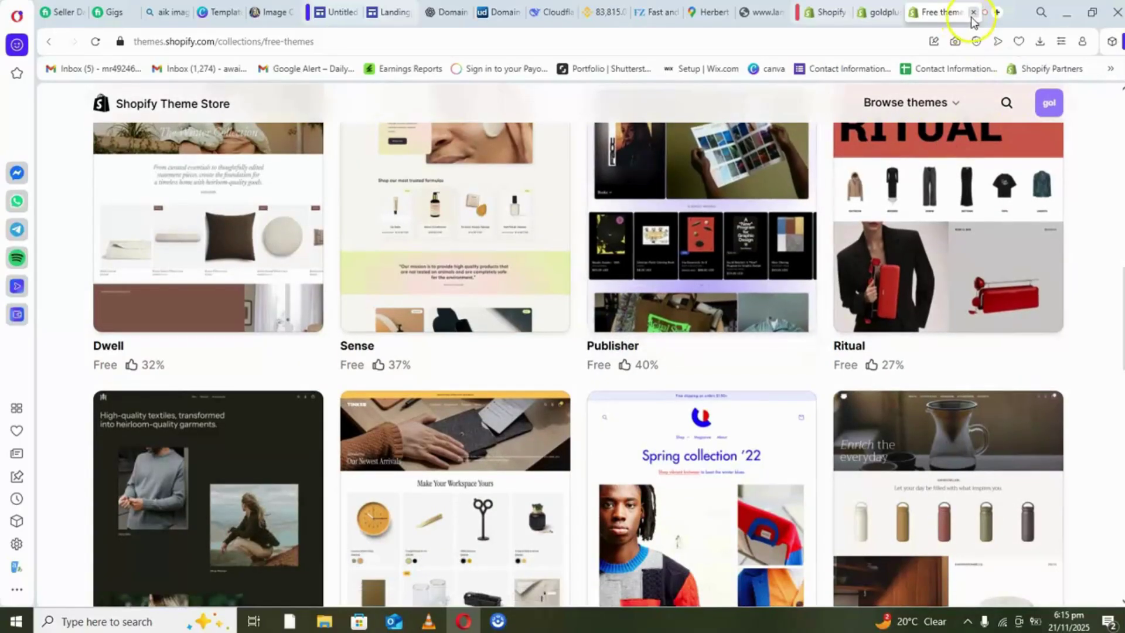
{"action": "left_click", "coordinate": [973, 13]}
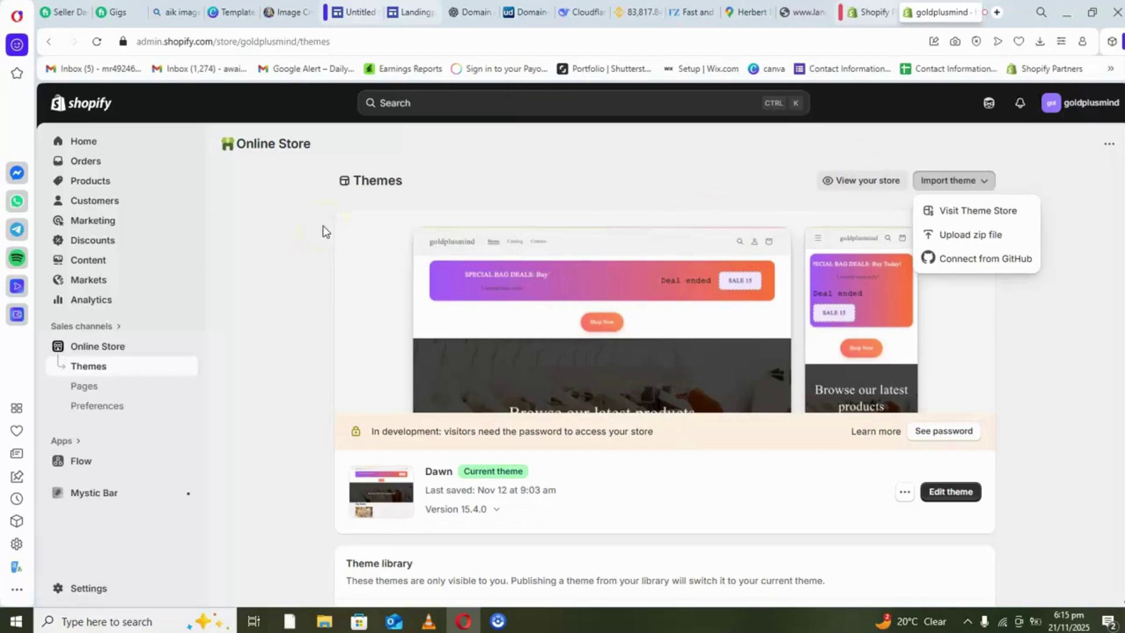
Step: Open the online store's Pages section and start adding a new page, ready to enter its content
{"action": "left_click", "coordinate": [86, 389]}
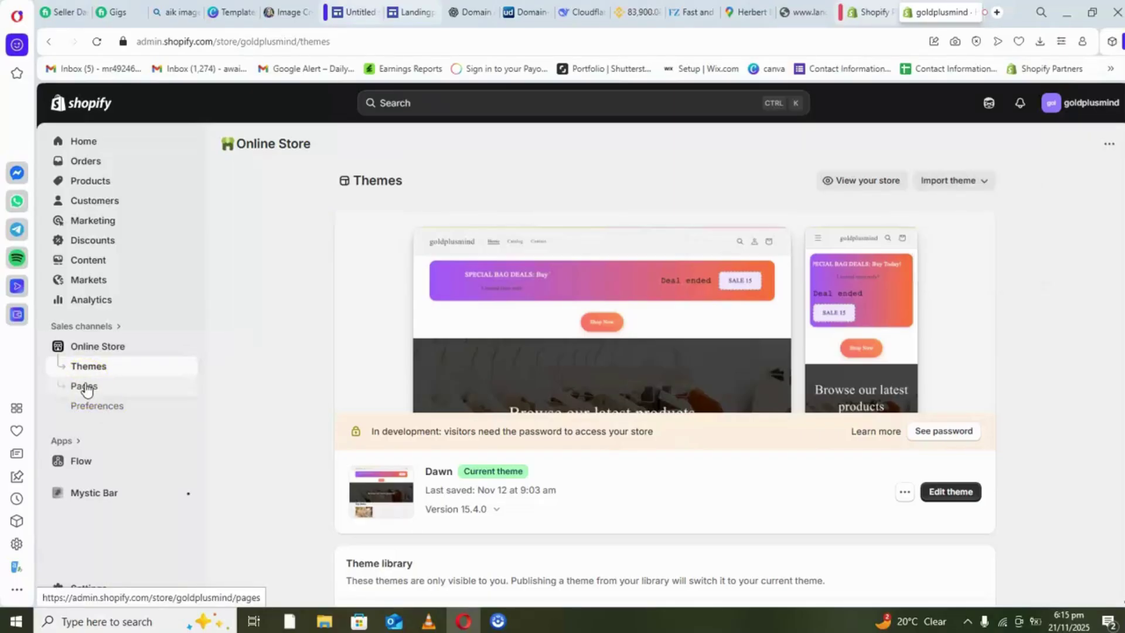
{"action": "left_click", "coordinate": [87, 389]}
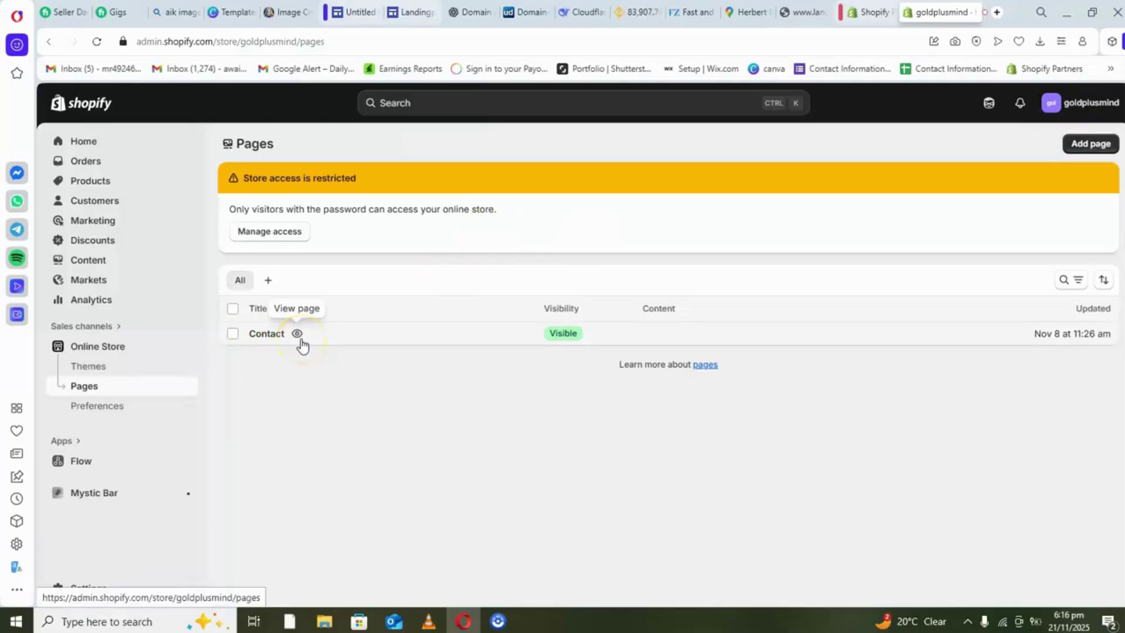
{"action": "left_click", "coordinate": [408, 334]}
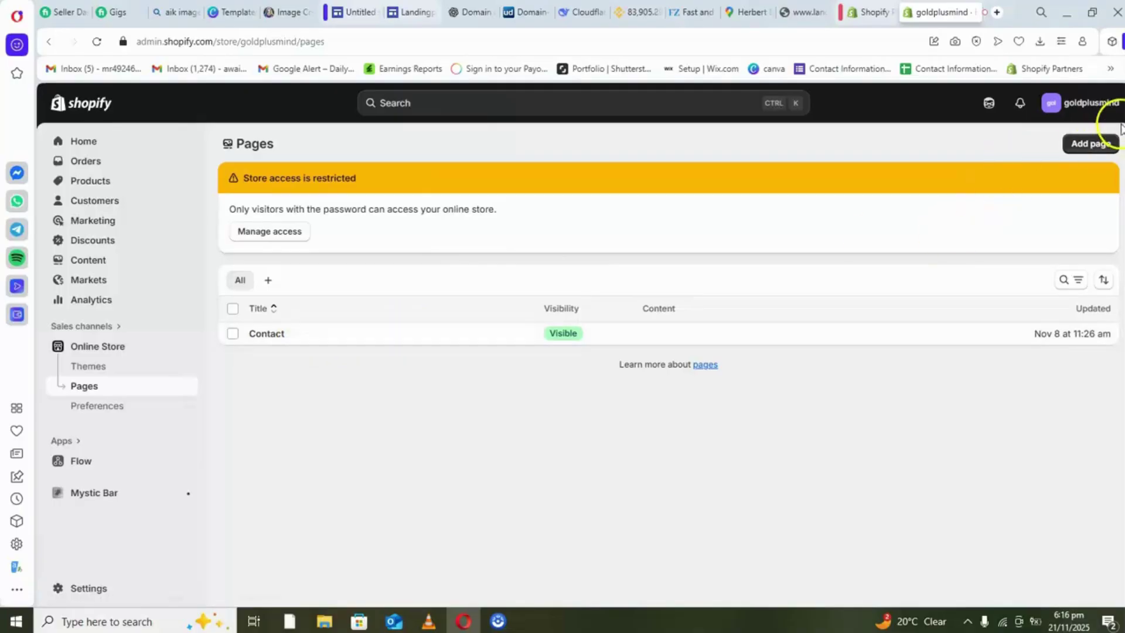
{"action": "left_click", "coordinate": [1096, 148]}
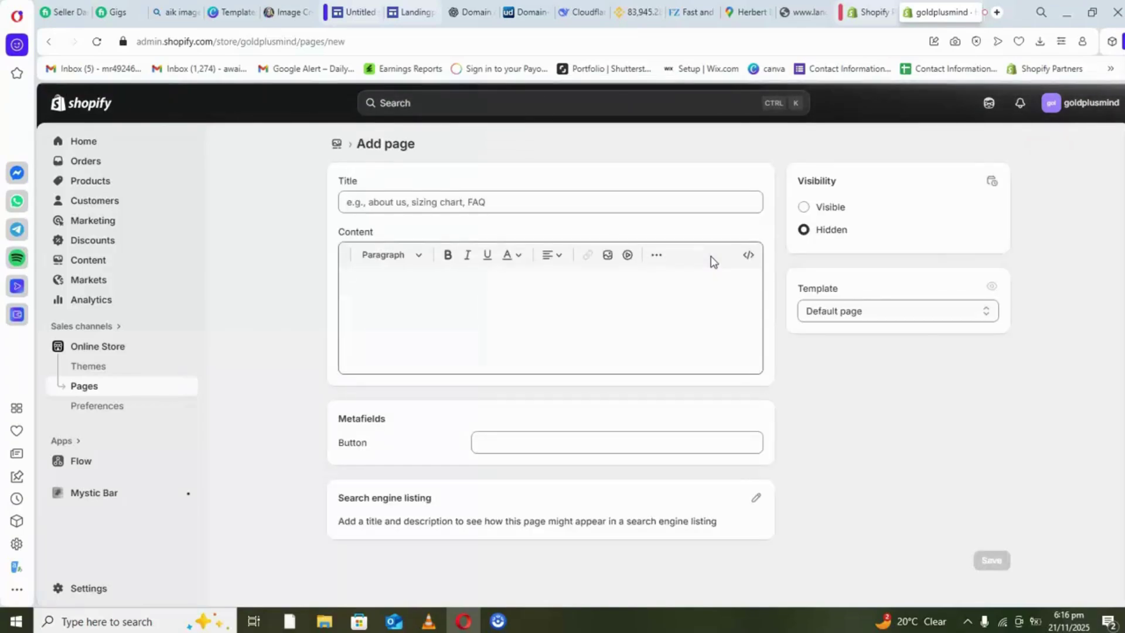
{"action": "left_click", "coordinate": [433, 286]}
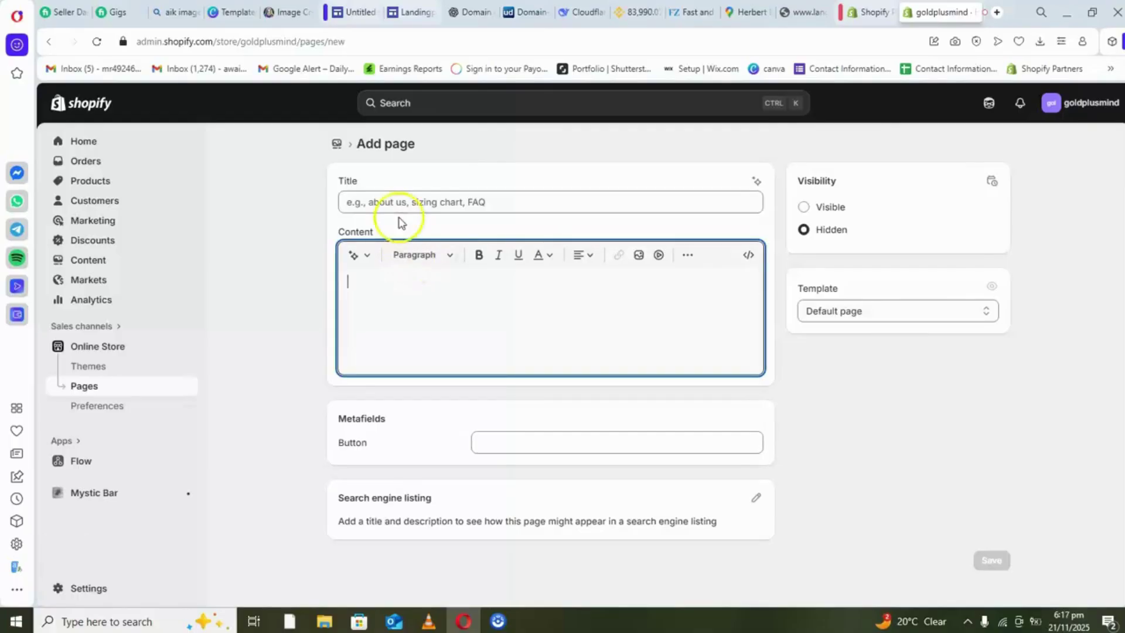
Step: Look over the new page form's title, content and metafield fields without filling them in
{"action": "left_click", "coordinate": [441, 199]}
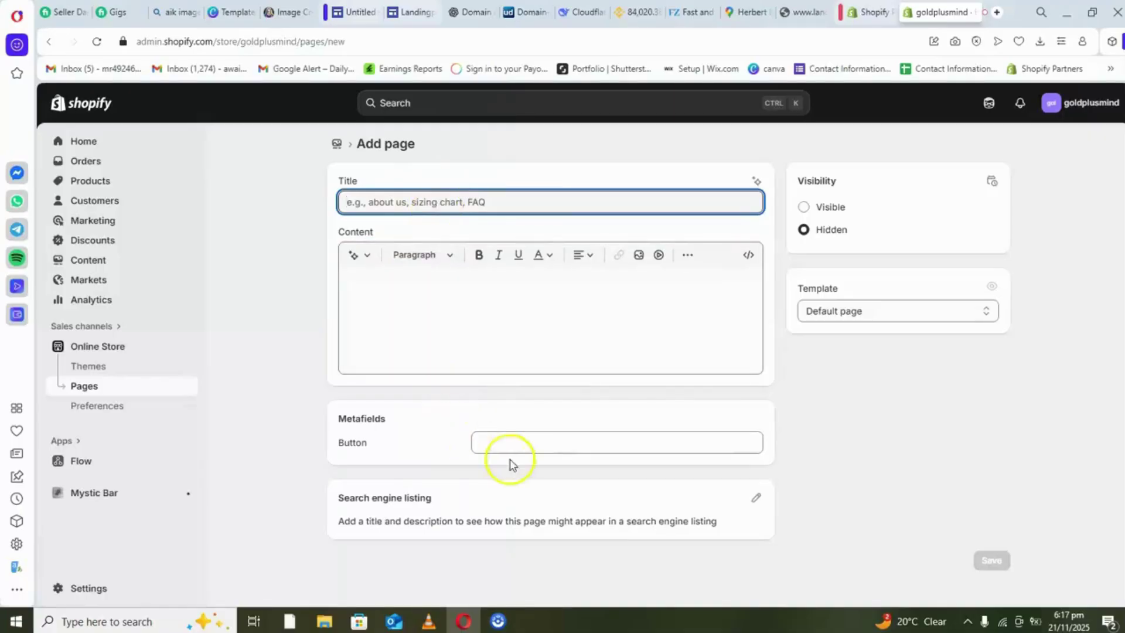
{"action": "left_click", "coordinate": [816, 422]}
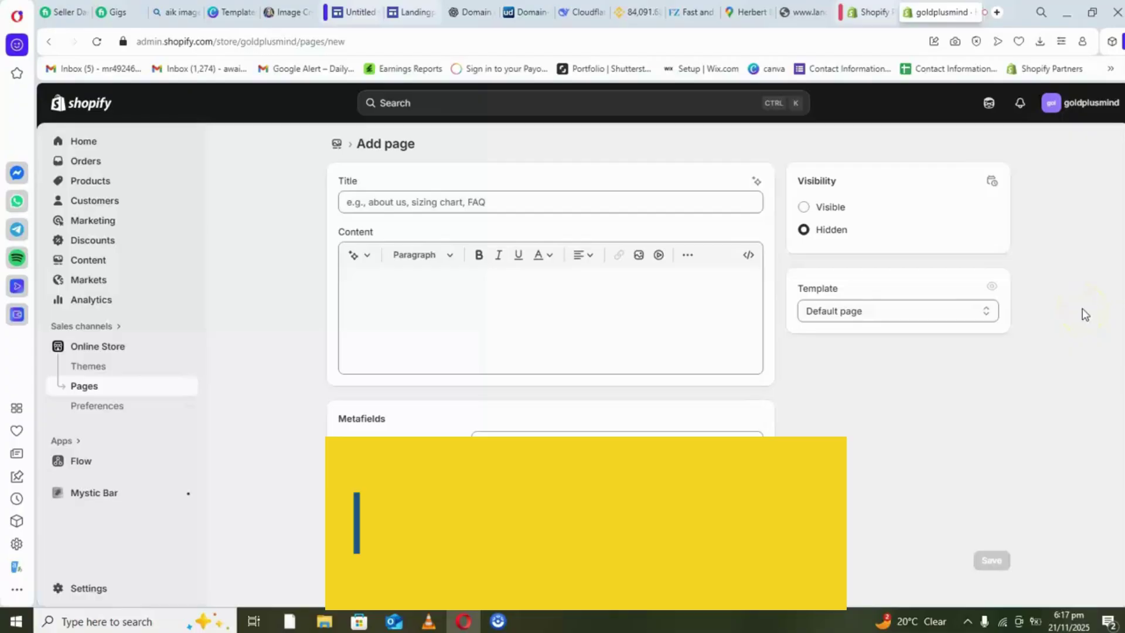
{"action": "left_click", "coordinate": [25, 465]}
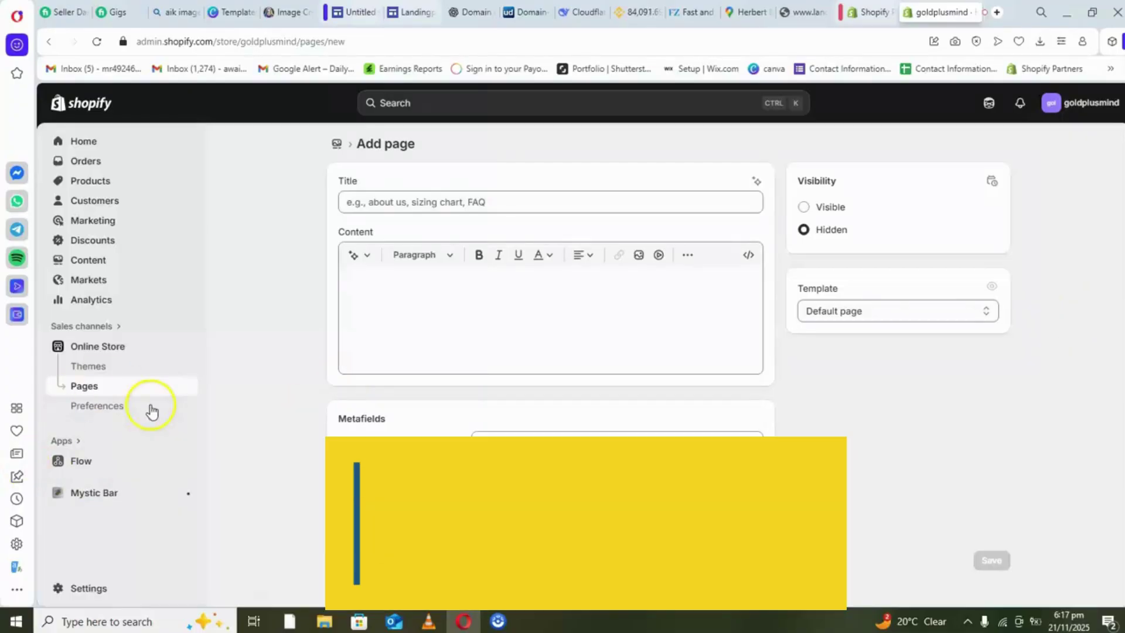
Step: Leave the new page form by way of the online store's Preferences and view the Orders section with its option to create an order
{"action": "left_click", "coordinate": [97, 410]}
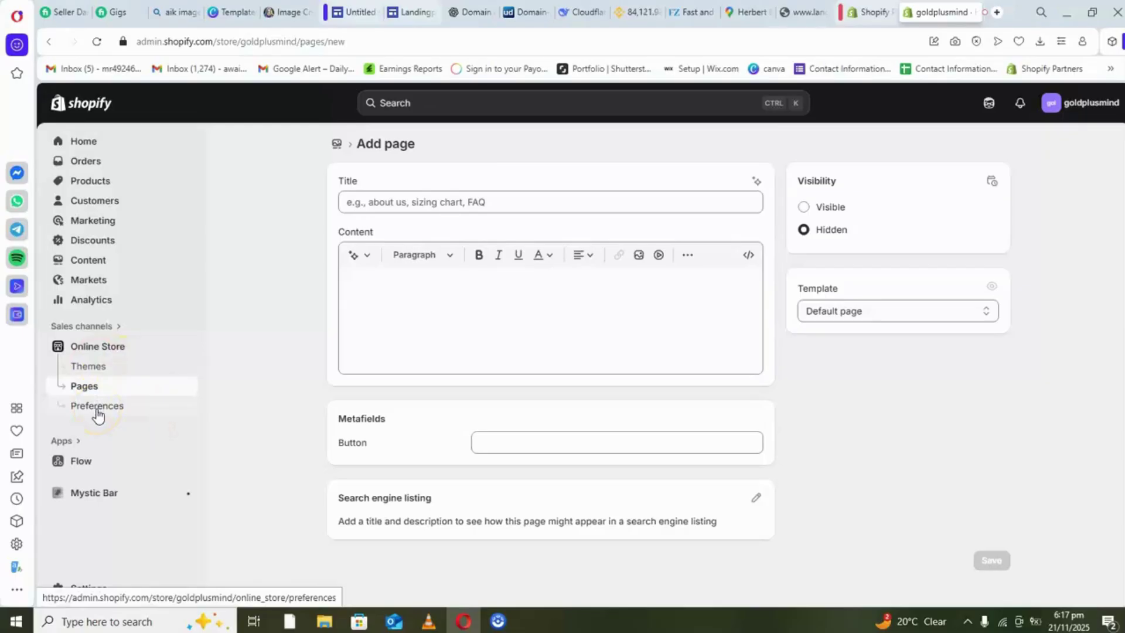
{"action": "left_click", "coordinate": [92, 166]}
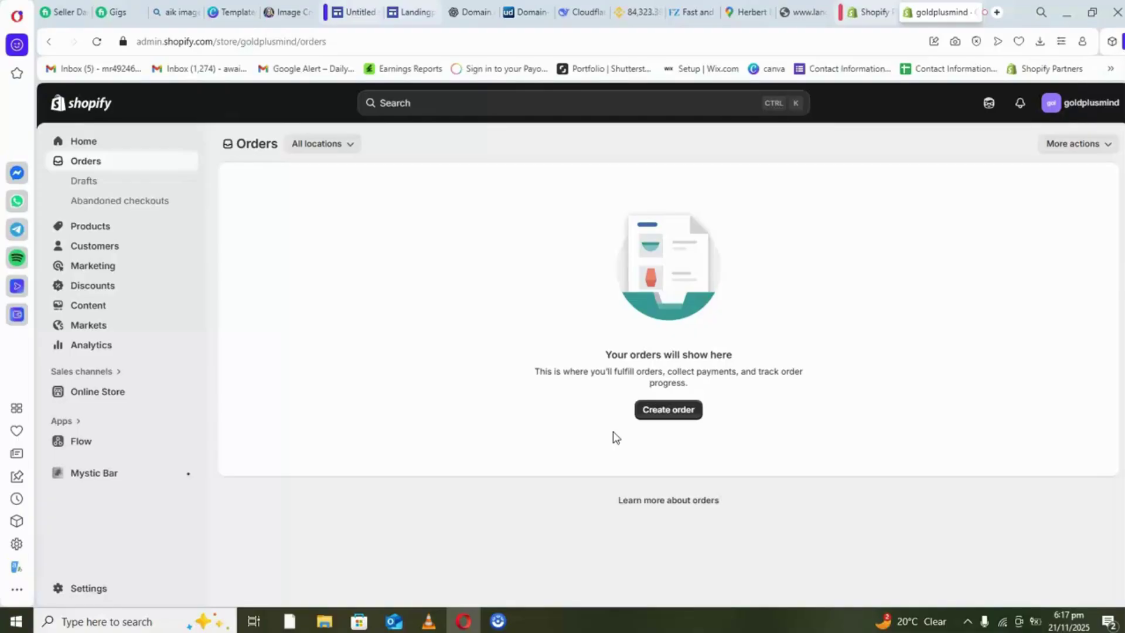
{"action": "left_click", "coordinate": [671, 423]}
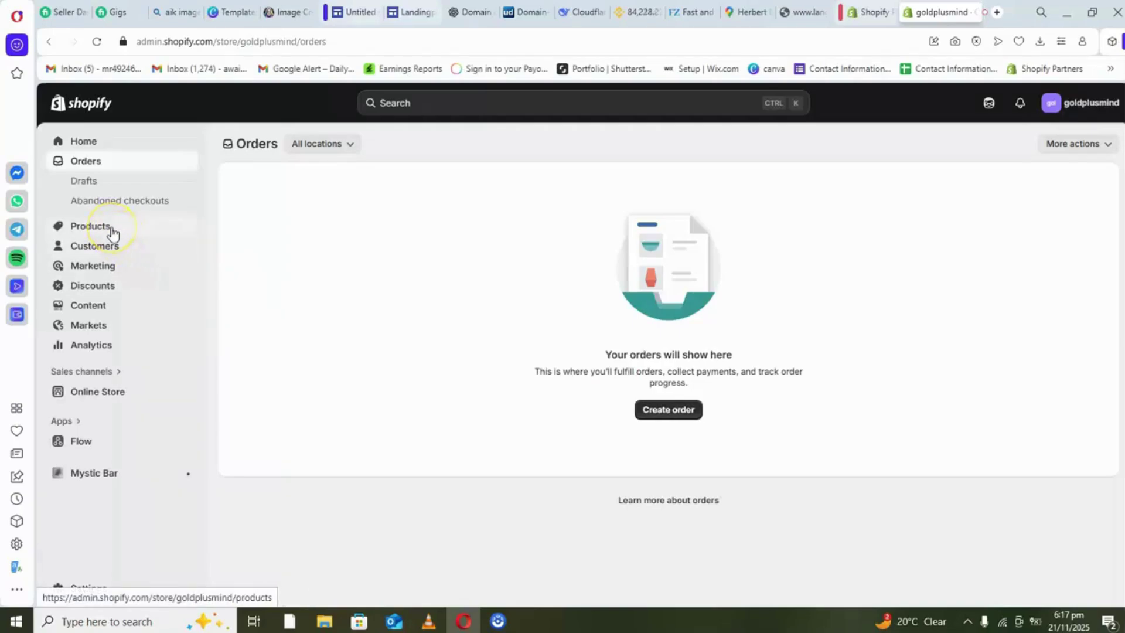
Step: Open the products list and start adding a new product, looking over its title and description fields
{"action": "left_click", "coordinate": [112, 229]}
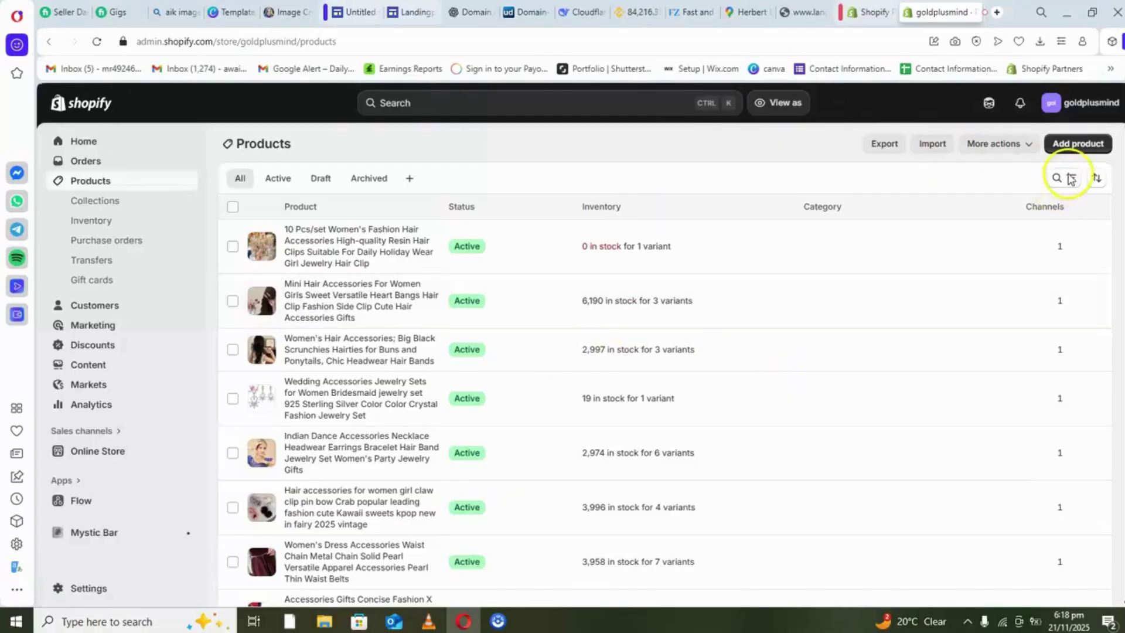
{"action": "left_click", "coordinate": [1078, 147]}
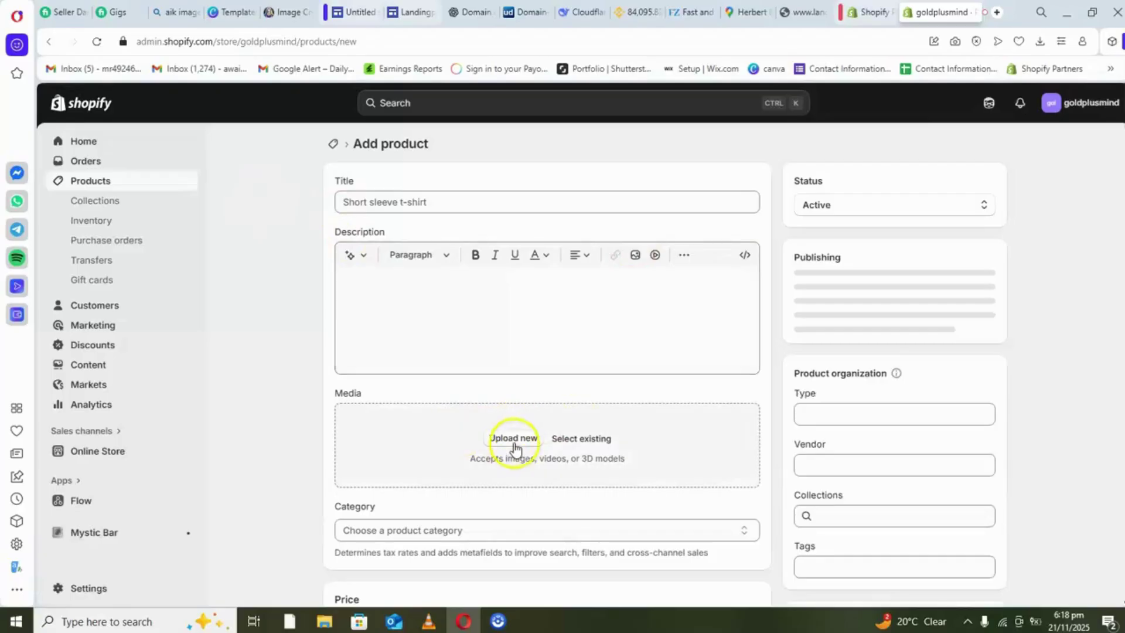
{"action": "left_click", "coordinate": [377, 201]}
{"action": "left_click", "coordinate": [465, 288]}
{"action": "left_click", "coordinate": [311, 291]}
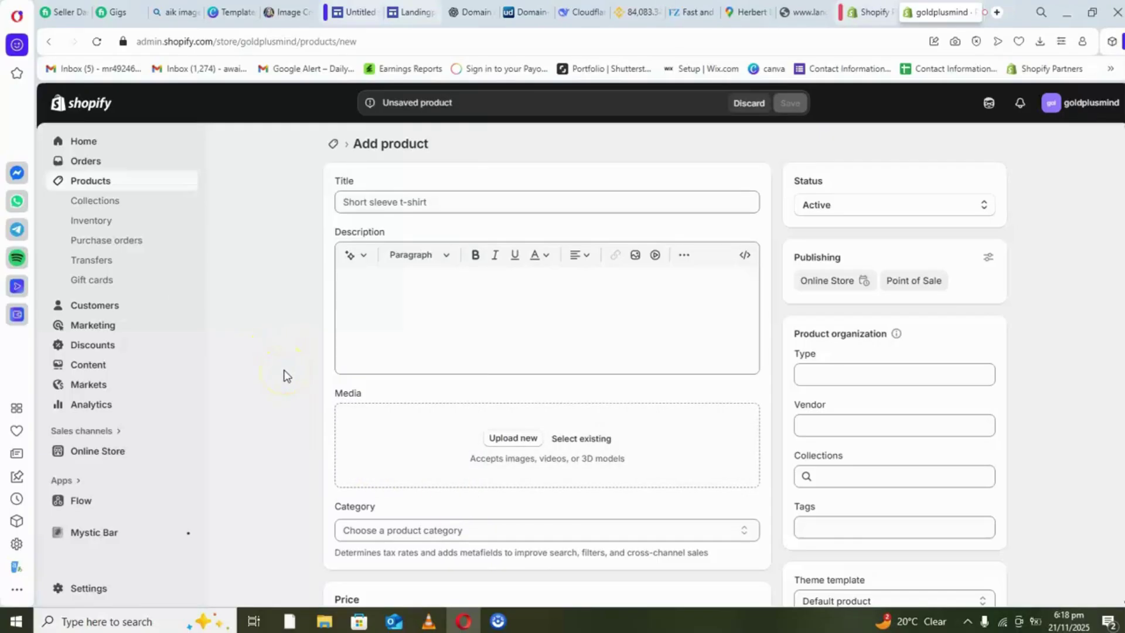
Step: Examine the new product form's media, price, inventory, shipping and variant options, and view the product category choices without selecting one
{"action": "scroll", "coordinate": [285, 375], "scroll_direction": "down", "scroll_amount": 10}
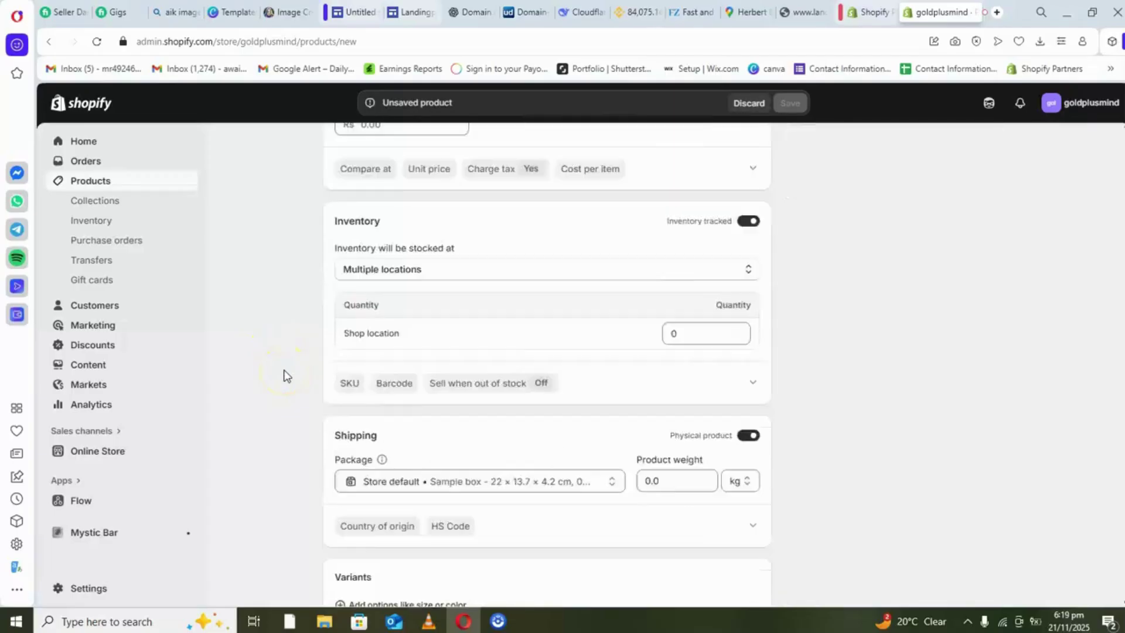
{"action": "scroll", "coordinate": [285, 375], "scroll_direction": "down", "scroll_amount": 2}
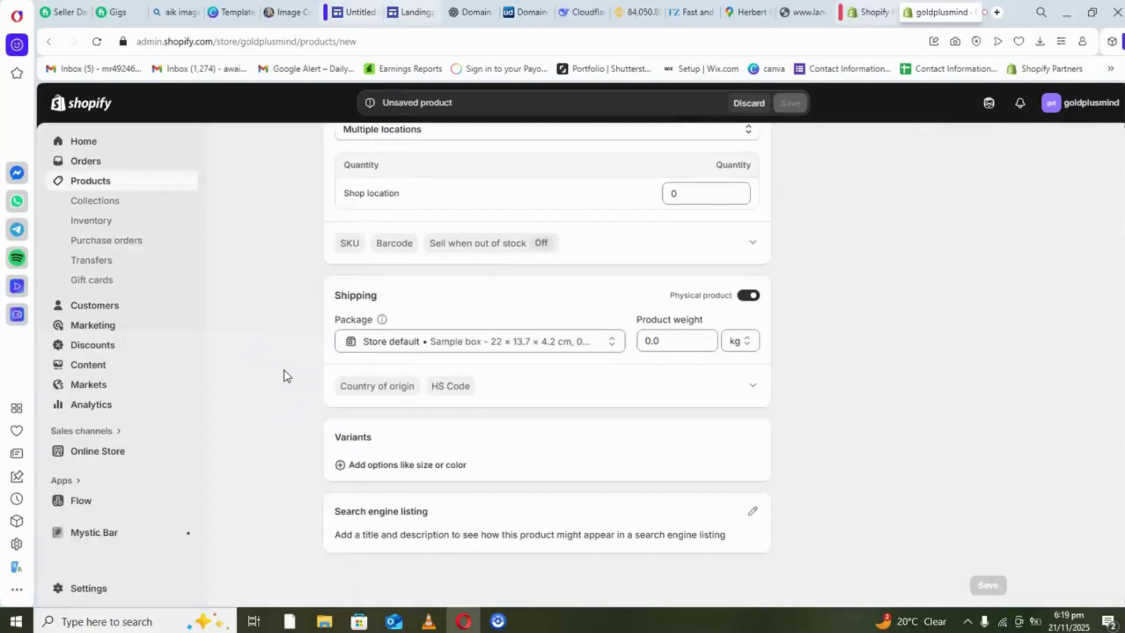
{"action": "scroll", "coordinate": [285, 375], "scroll_direction": "up", "scroll_amount": 10}
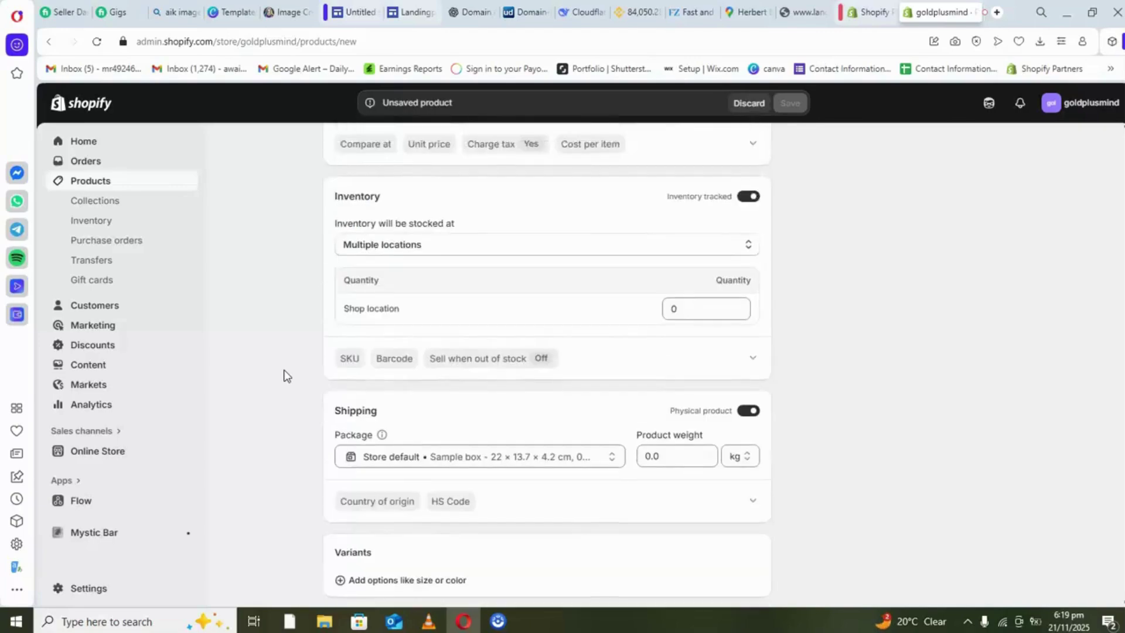
{"action": "scroll", "coordinate": [285, 375], "scroll_direction": "up", "scroll_amount": 5}
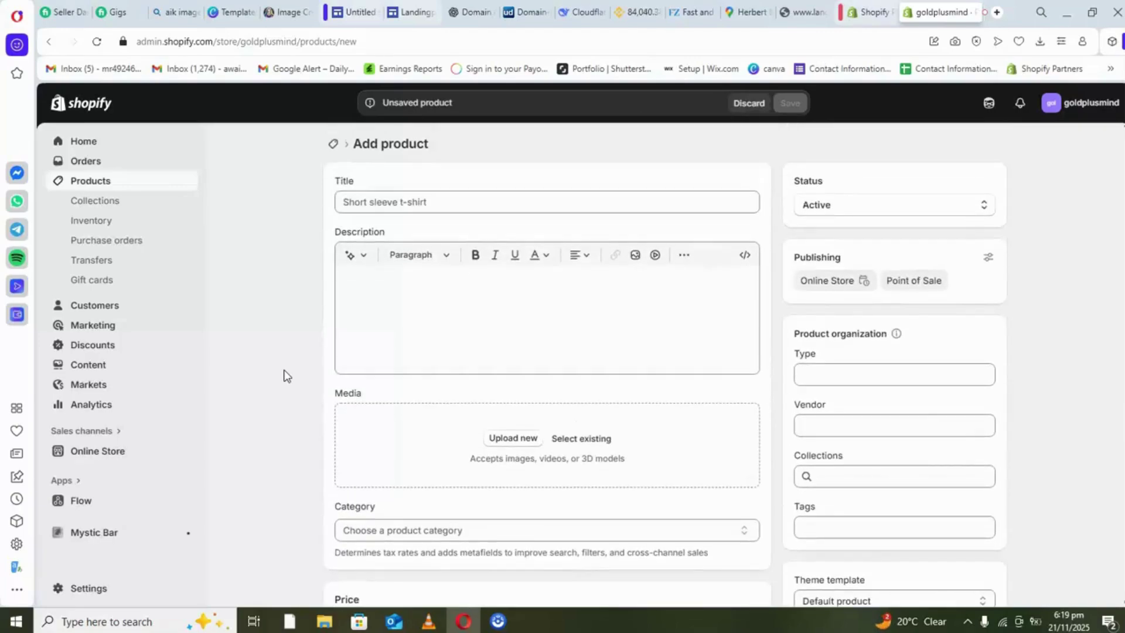
{"action": "scroll", "coordinate": [285, 375], "scroll_direction": "down", "scroll_amount": 2}
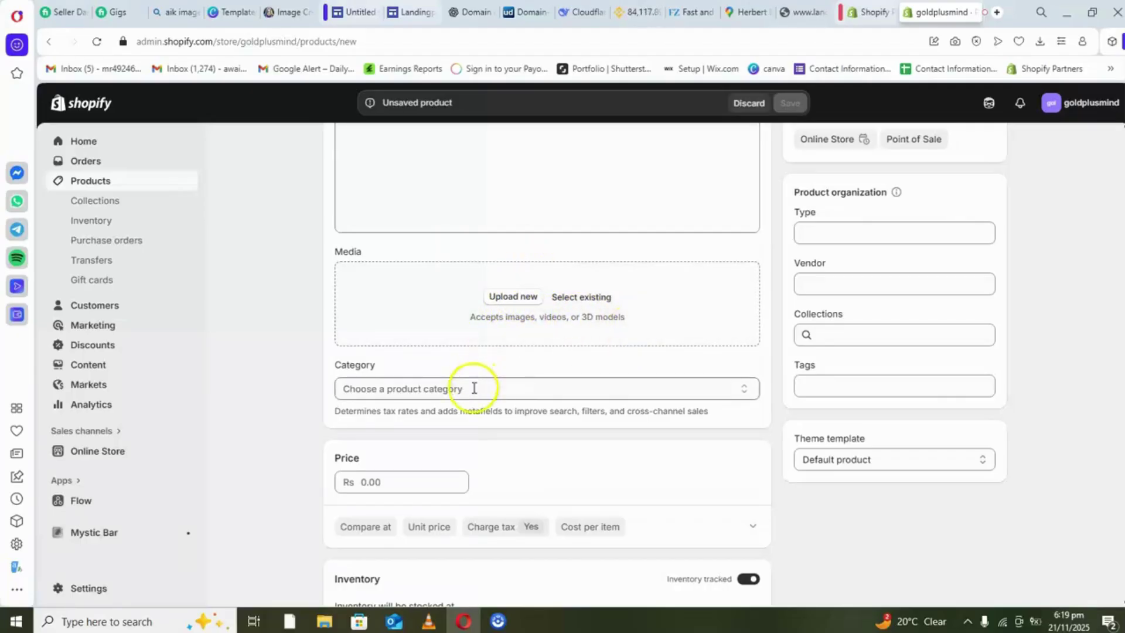
{"action": "left_click", "coordinate": [470, 386]}
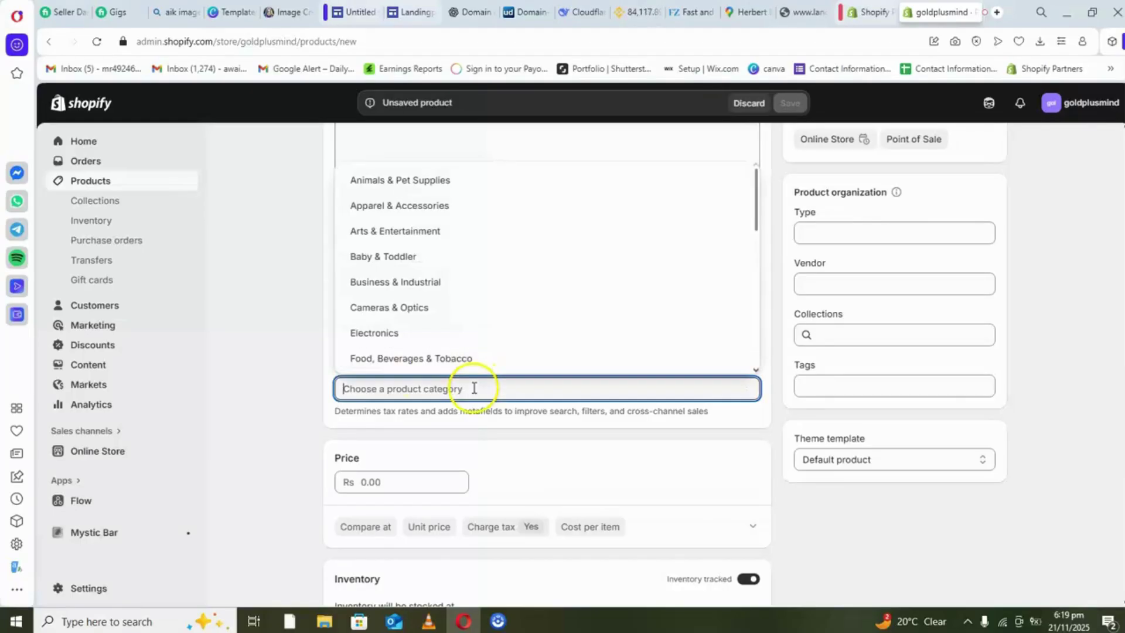
{"action": "left_click", "coordinate": [303, 293]}
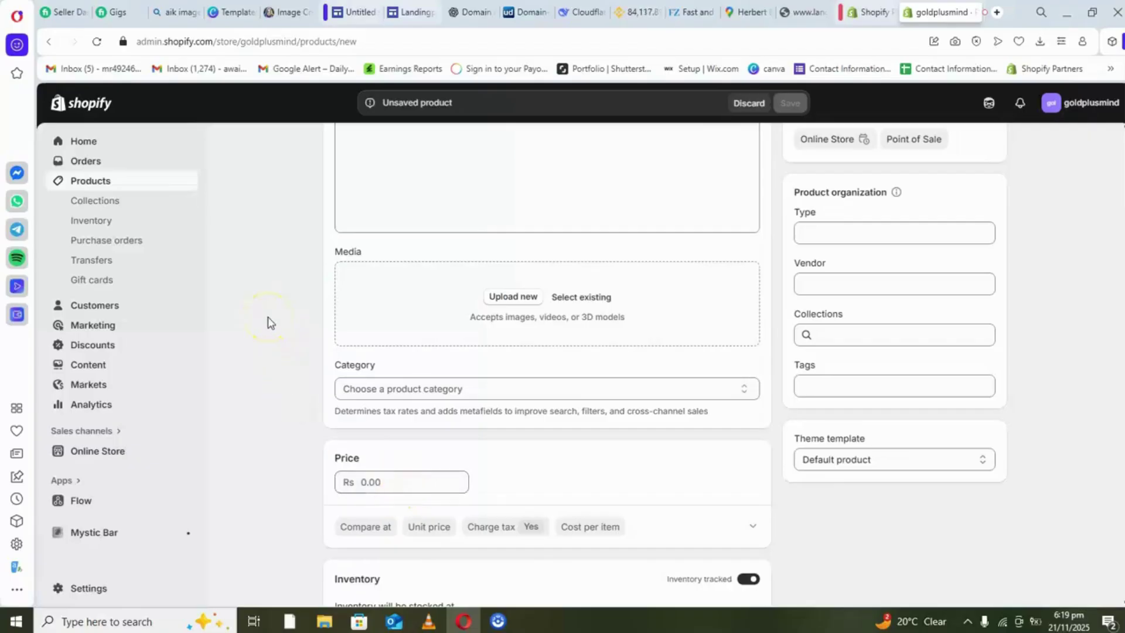
Step: View the product collections, check the apps and sales channels in the store settings, and close the settings
{"action": "left_click", "coordinate": [117, 208]}
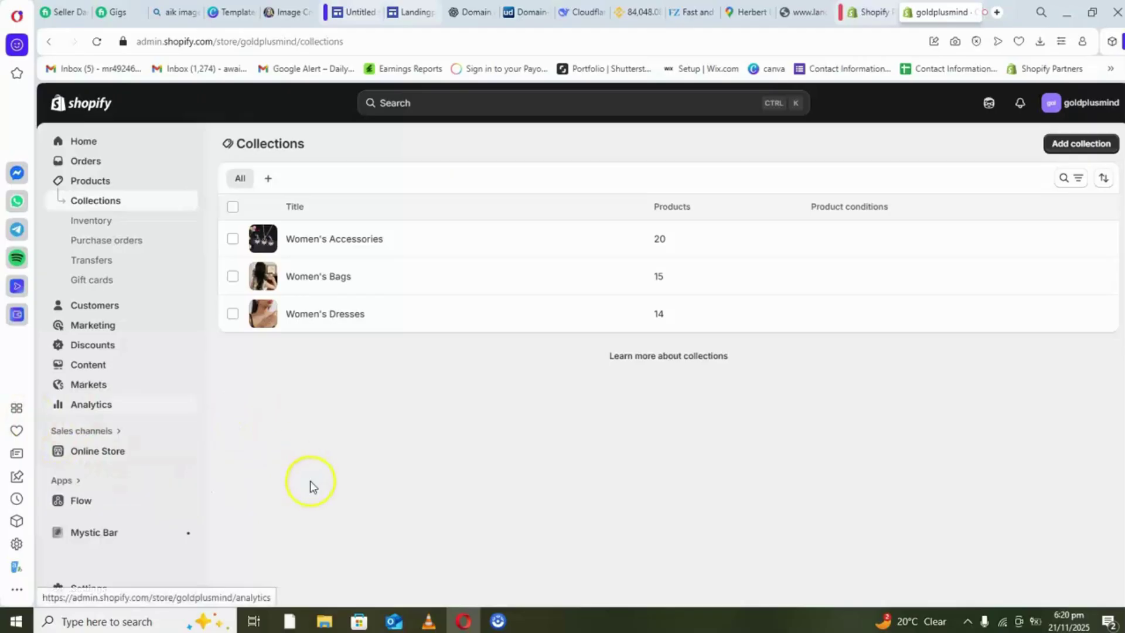
{"action": "left_click", "coordinate": [85, 589]}
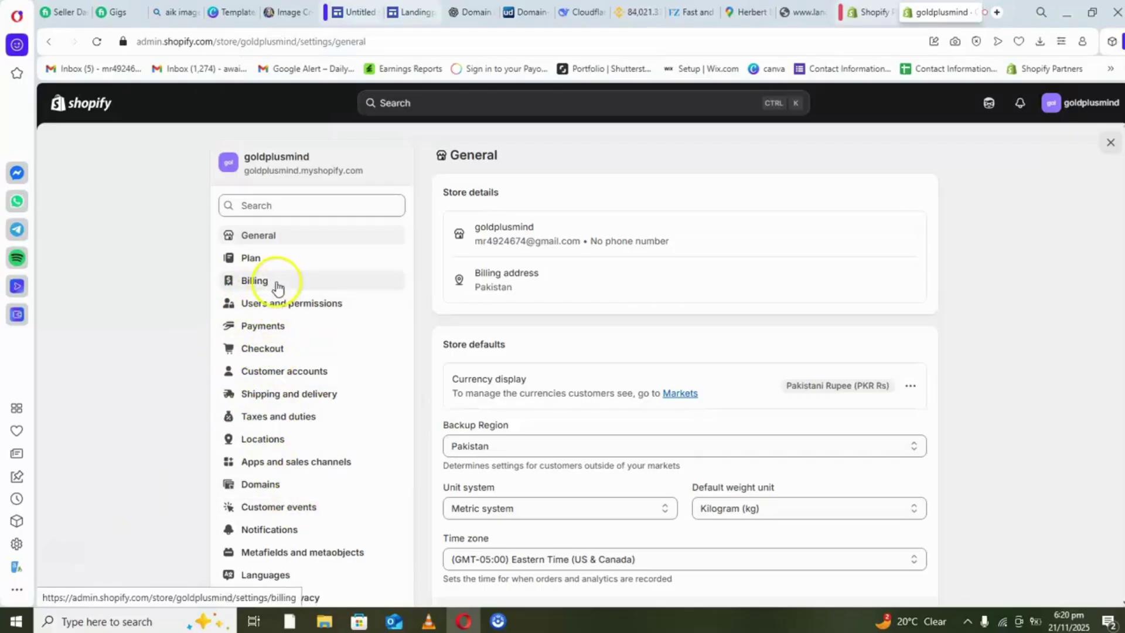
{"action": "left_click", "coordinate": [269, 465]}
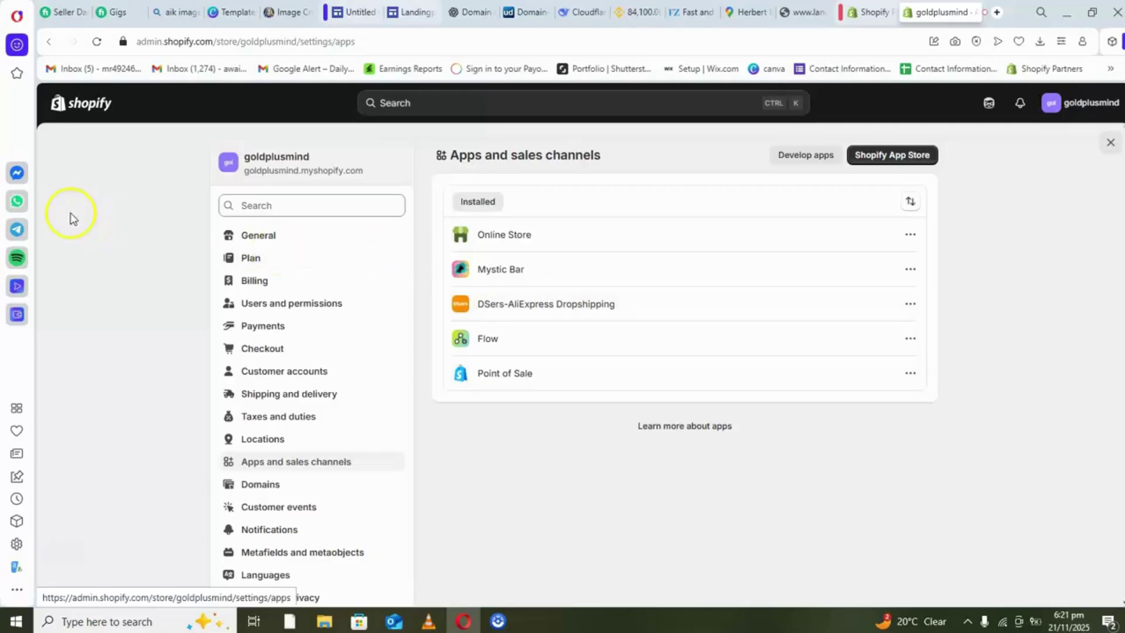
{"action": "left_click", "coordinate": [1111, 147]}
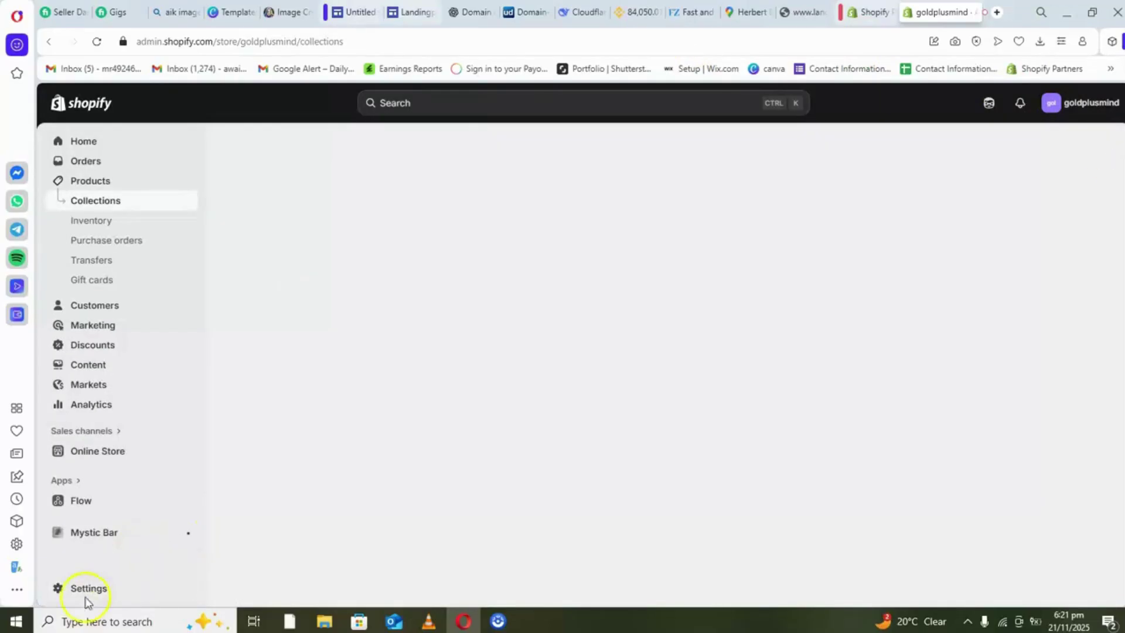
Step: Open the online store's themes and view the live storefront
{"action": "left_click", "coordinate": [121, 457]}
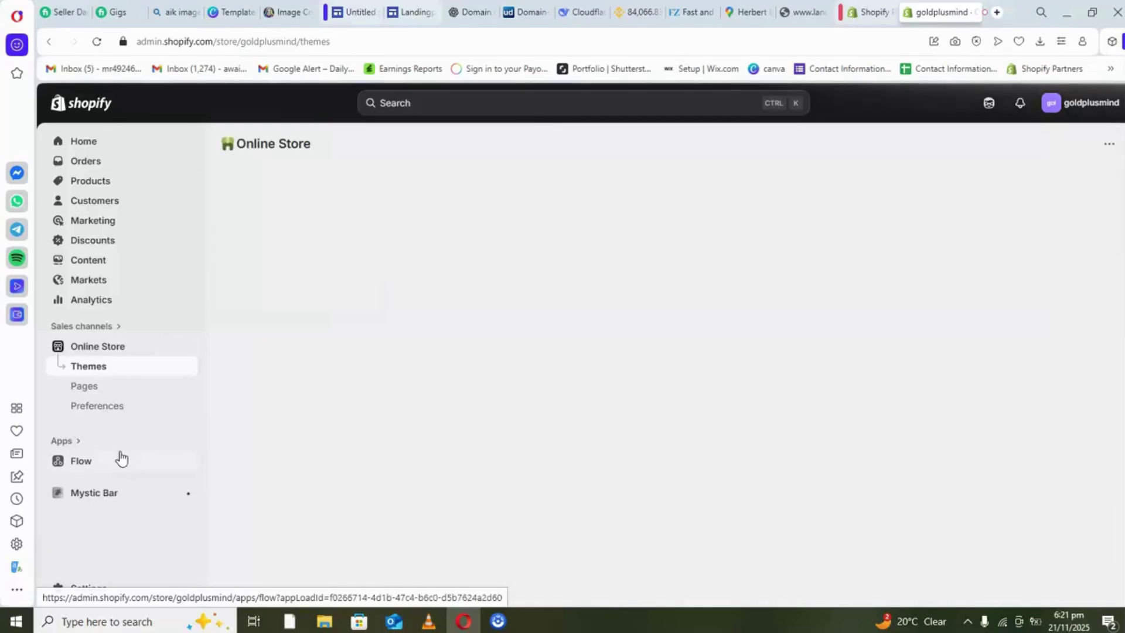
{"action": "left_click", "coordinate": [103, 391]}
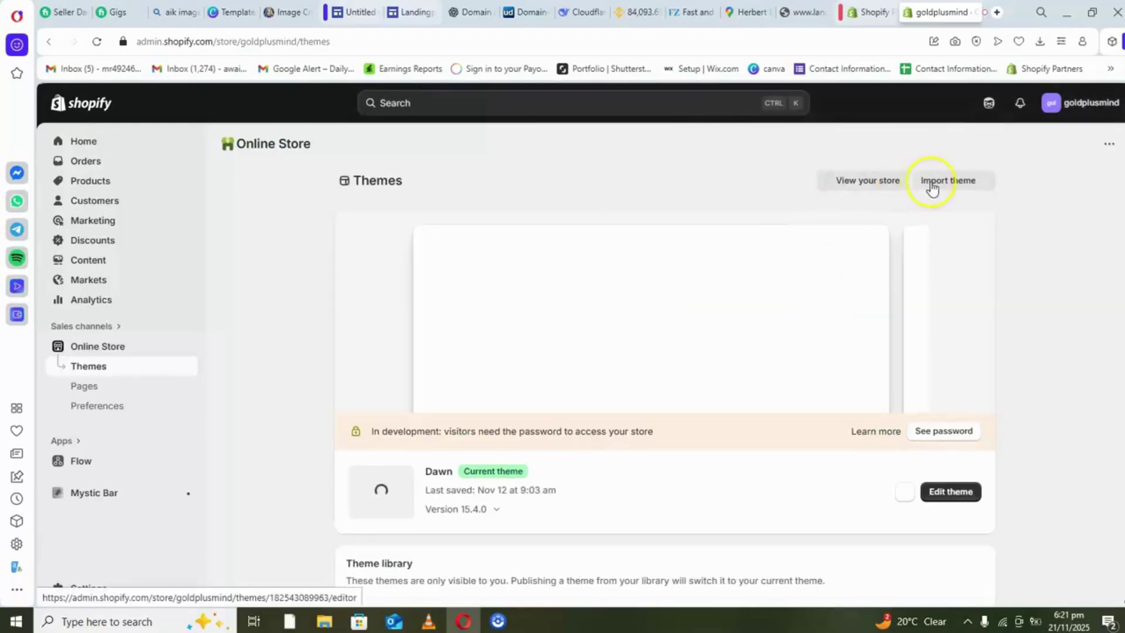
{"action": "left_click", "coordinate": [869, 185]}
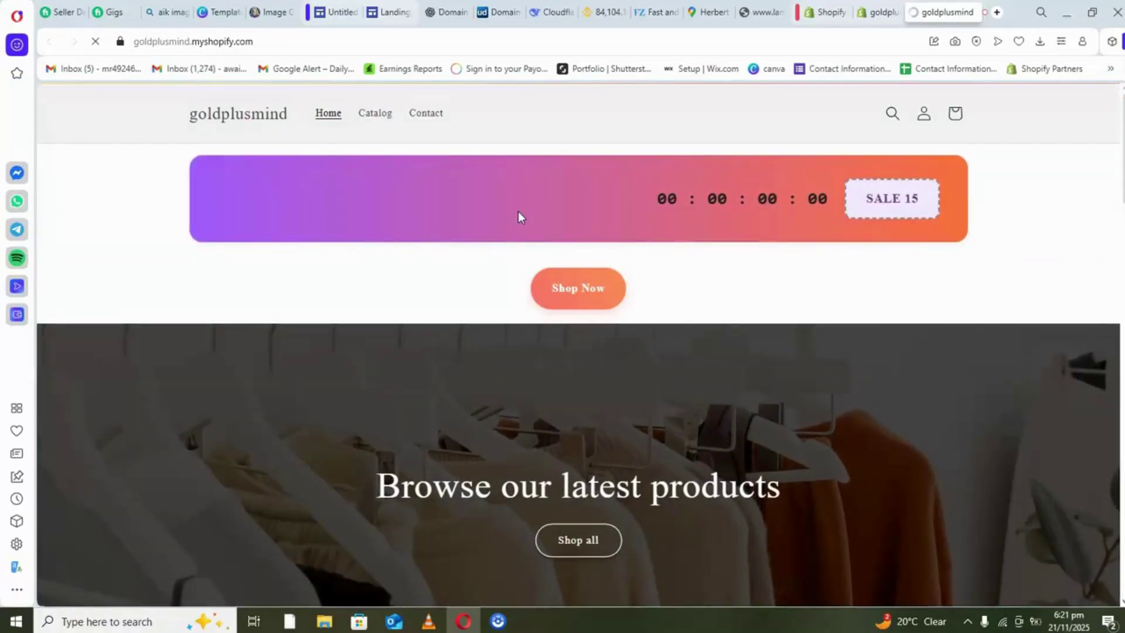
Step: Look through the storefront home page from the sale banner through the collections, testimonials and blog posts down to the footer
{"action": "left_click", "coordinate": [350, 271]}
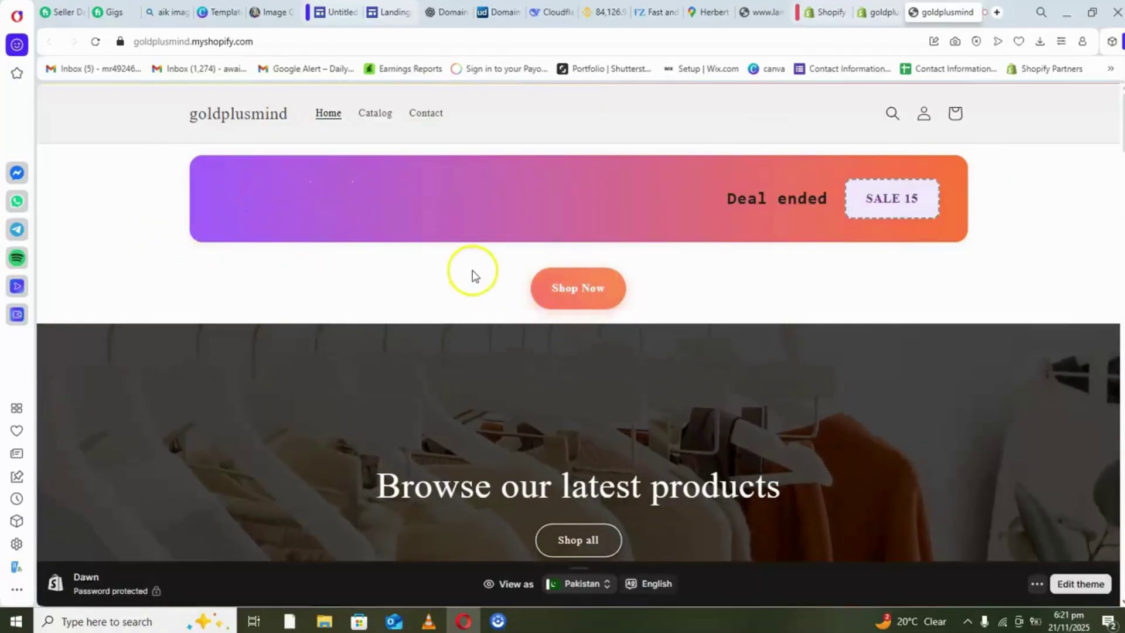
{"action": "scroll", "coordinate": [474, 276], "scroll_direction": "down", "scroll_amount": 2}
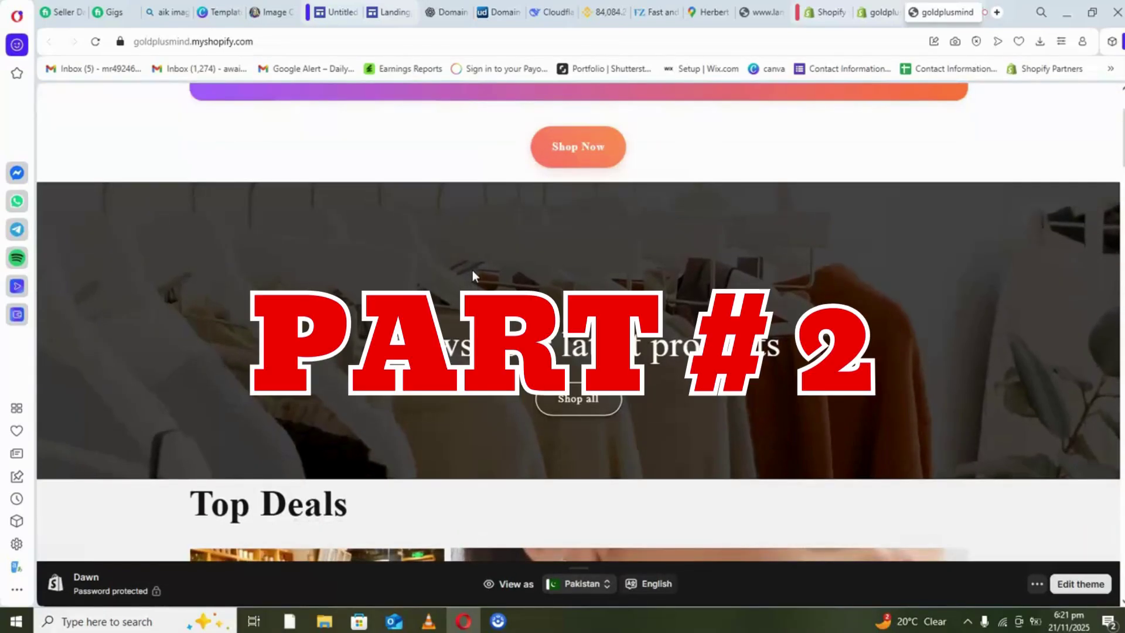
{"action": "scroll", "coordinate": [472, 272], "scroll_direction": "down", "scroll_amount": 3}
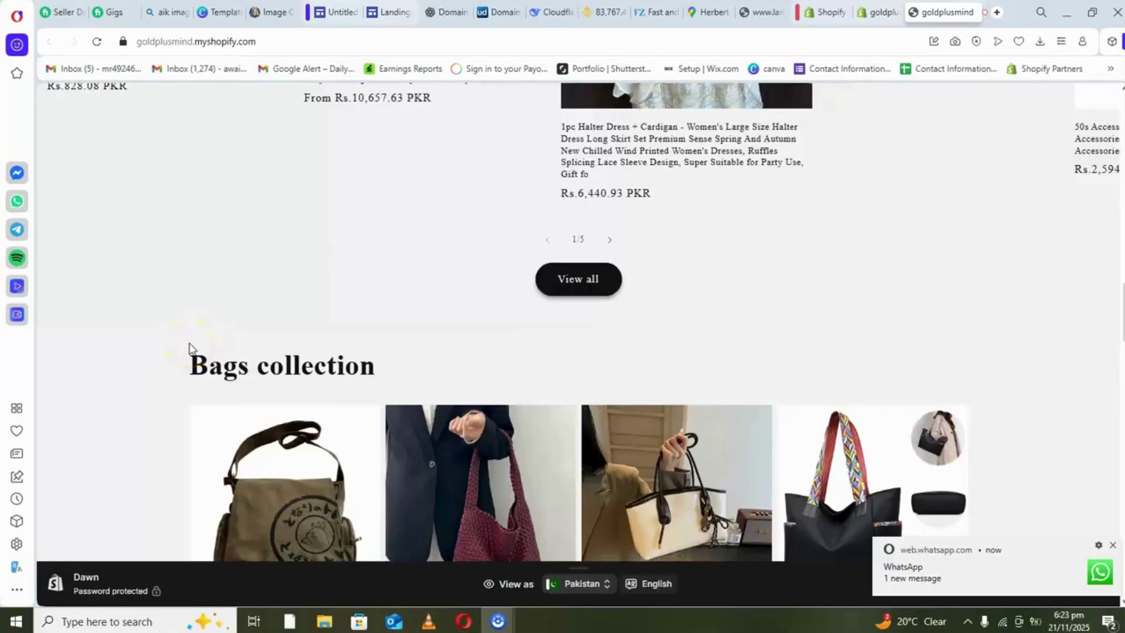
{"action": "scroll", "coordinate": [189, 346], "scroll_direction": "down", "scroll_amount": 10}
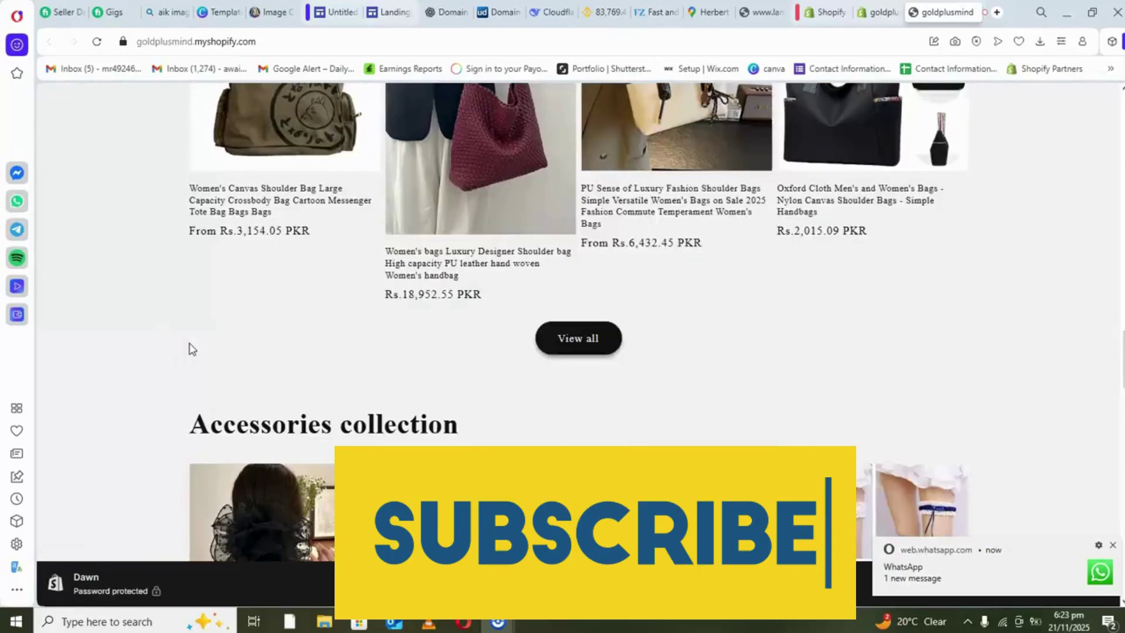
{"action": "scroll", "coordinate": [189, 346], "scroll_direction": "down", "scroll_amount": 8}
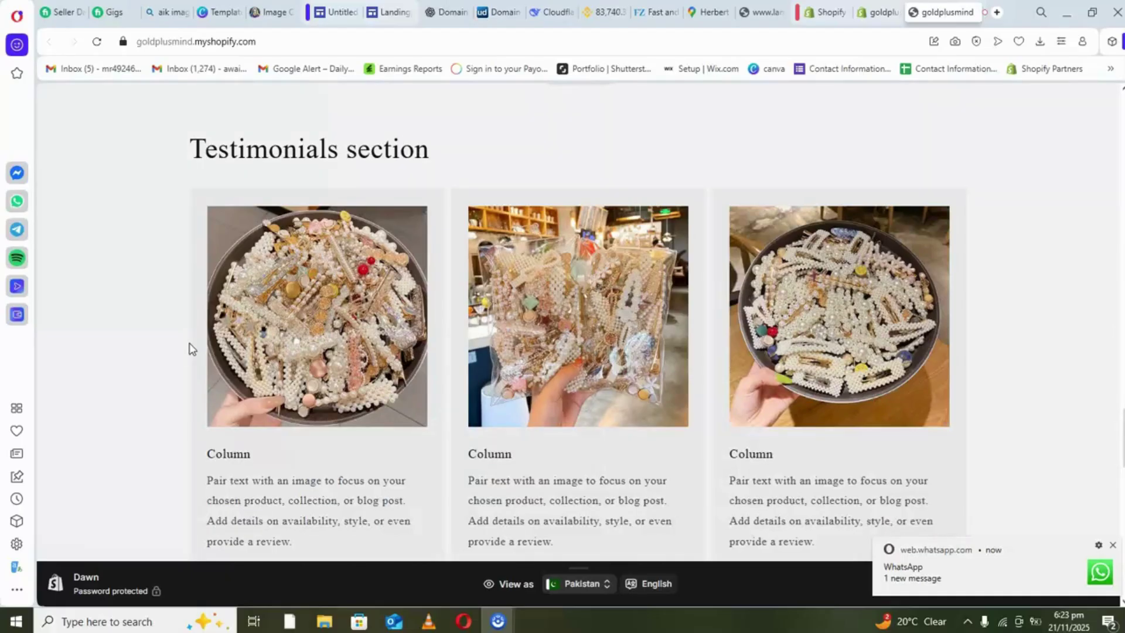
{"action": "scroll", "coordinate": [189, 348], "scroll_direction": "down", "scroll_amount": 5}
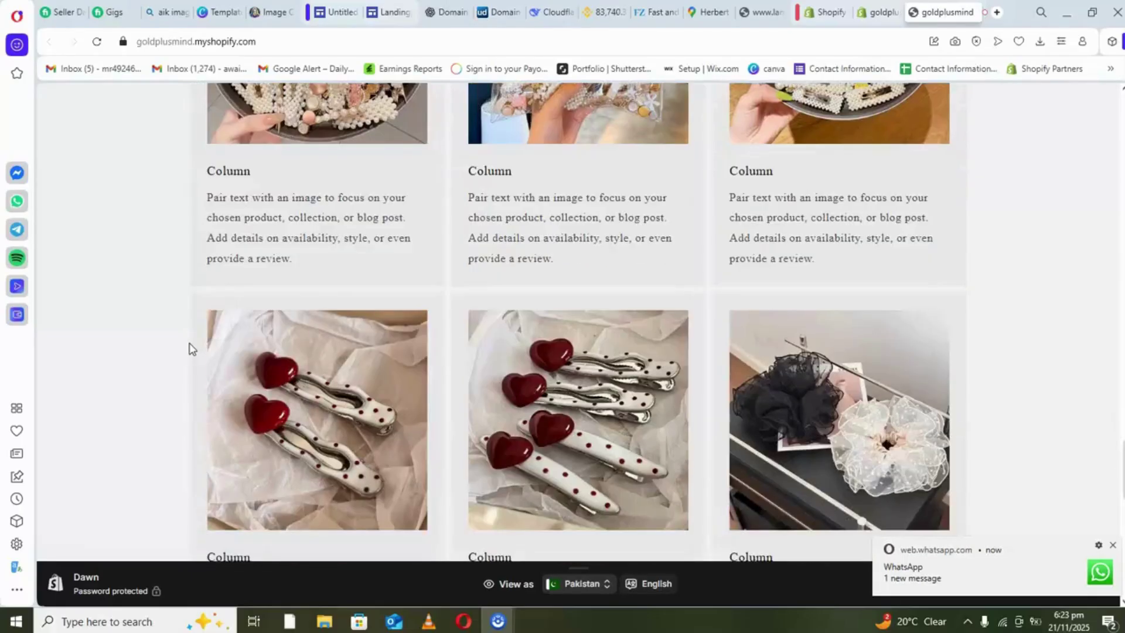
{"action": "scroll", "coordinate": [189, 348], "scroll_direction": "down", "scroll_amount": 10}
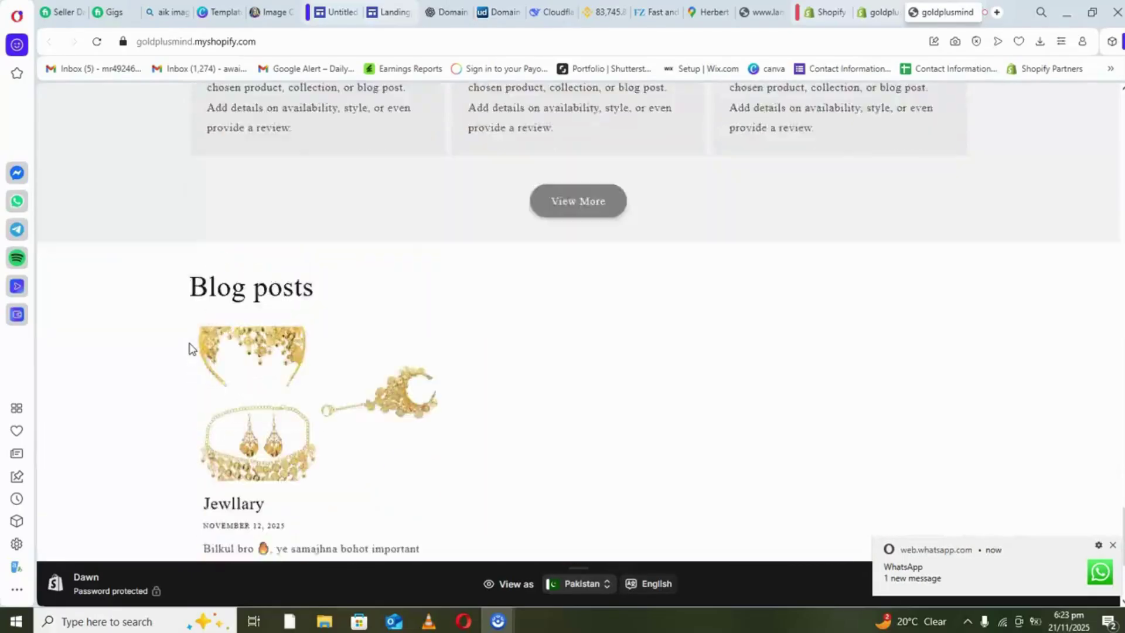
{"action": "scroll", "coordinate": [189, 348], "scroll_direction": "down", "scroll_amount": 2}
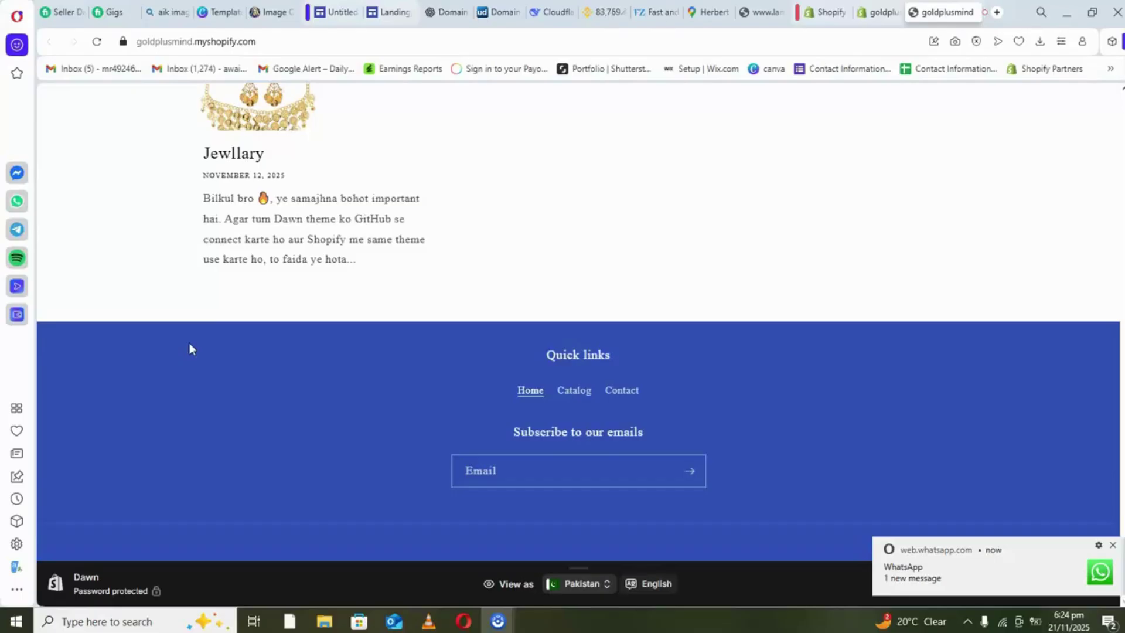
Step: Return to the store admin and view the installed apps and sales channels in the store settings, including Mystic Bar
{"action": "left_click", "coordinate": [877, 16]}
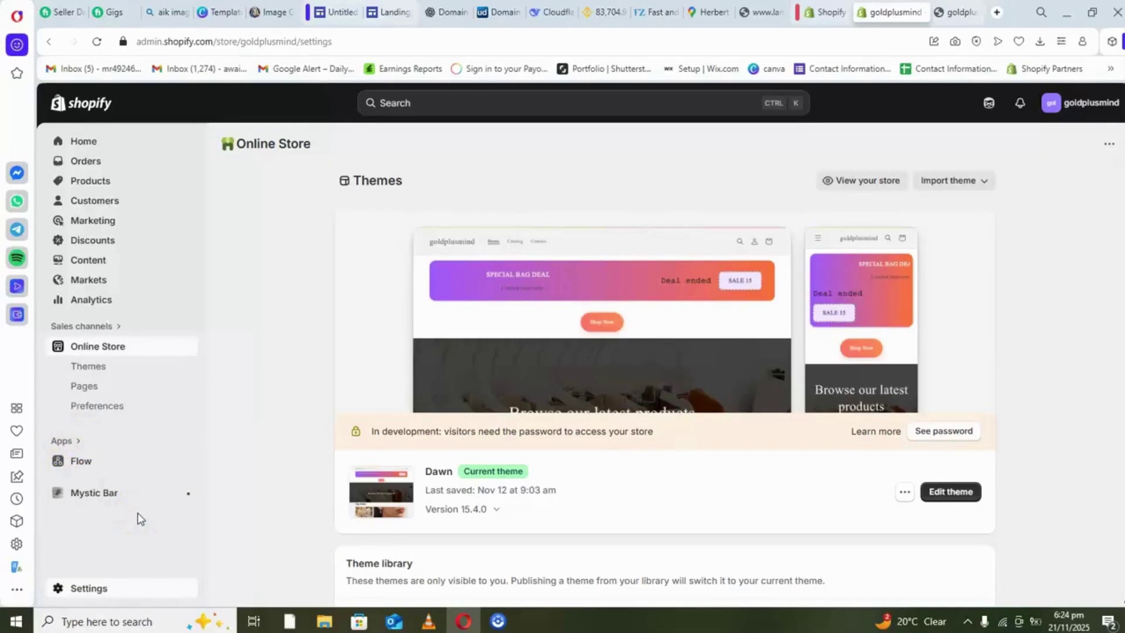
{"action": "left_click", "coordinate": [103, 587]}
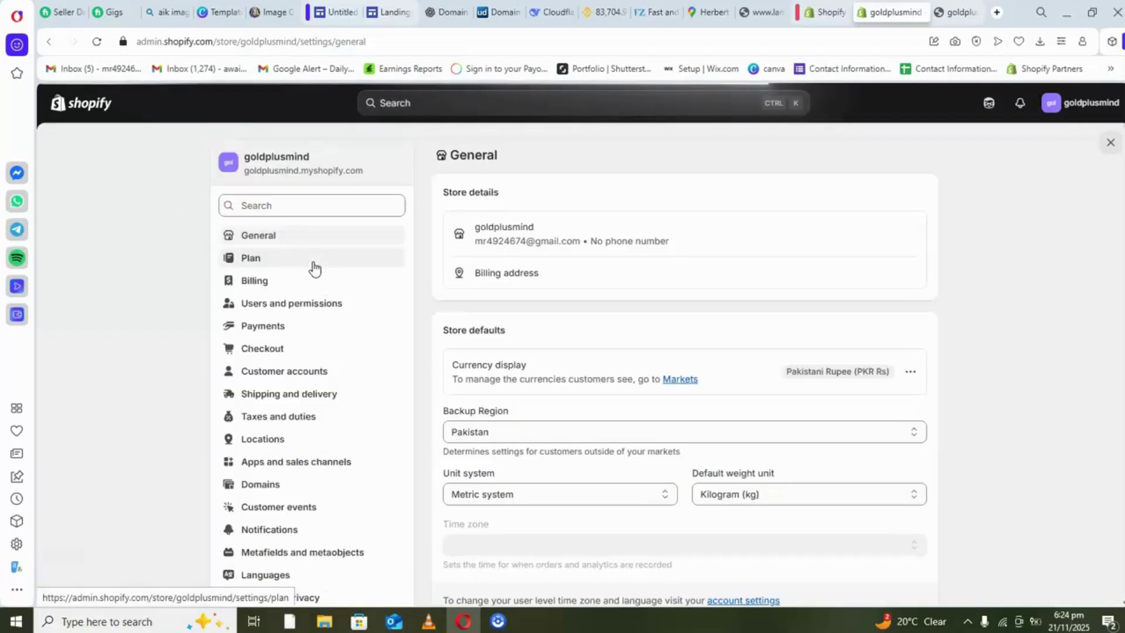
{"action": "left_click", "coordinate": [275, 463]}
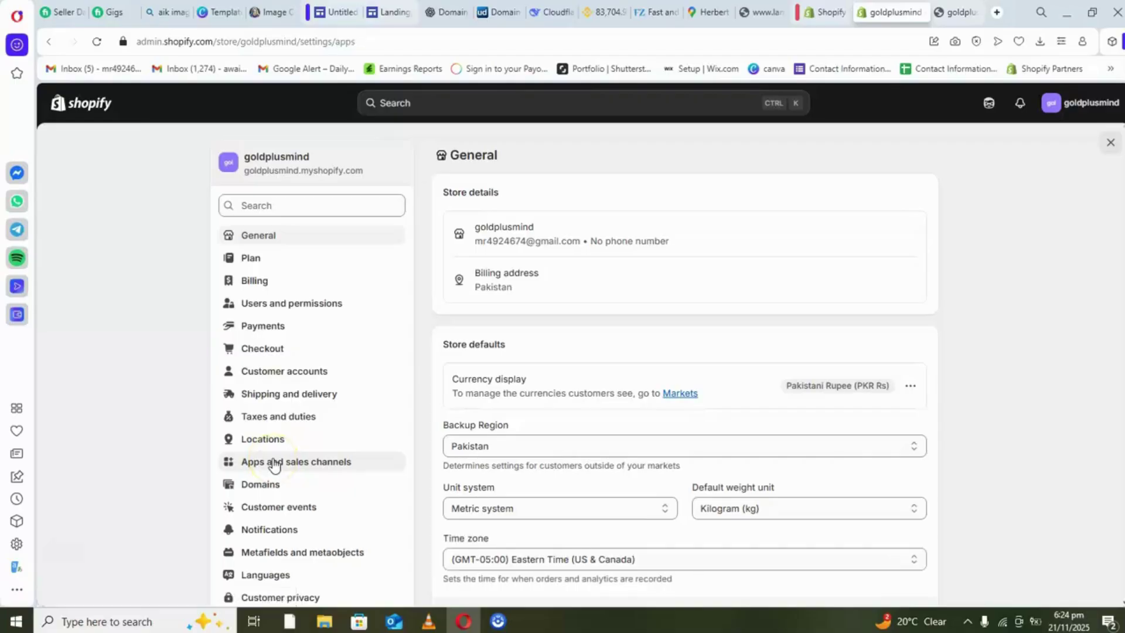
{"action": "left_click", "coordinate": [585, 274]}
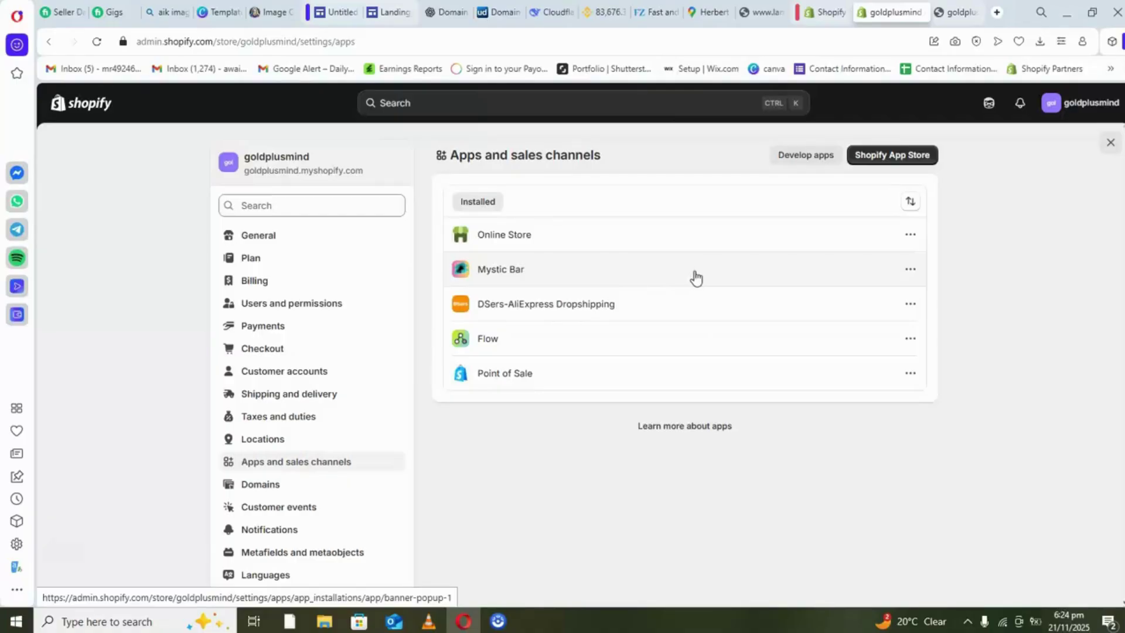
Step: Open the DSers-AliExpress Dropshipping app from the installed apps, view its My Products list, and return to the store admin
{"action": "left_click", "coordinate": [696, 305]}
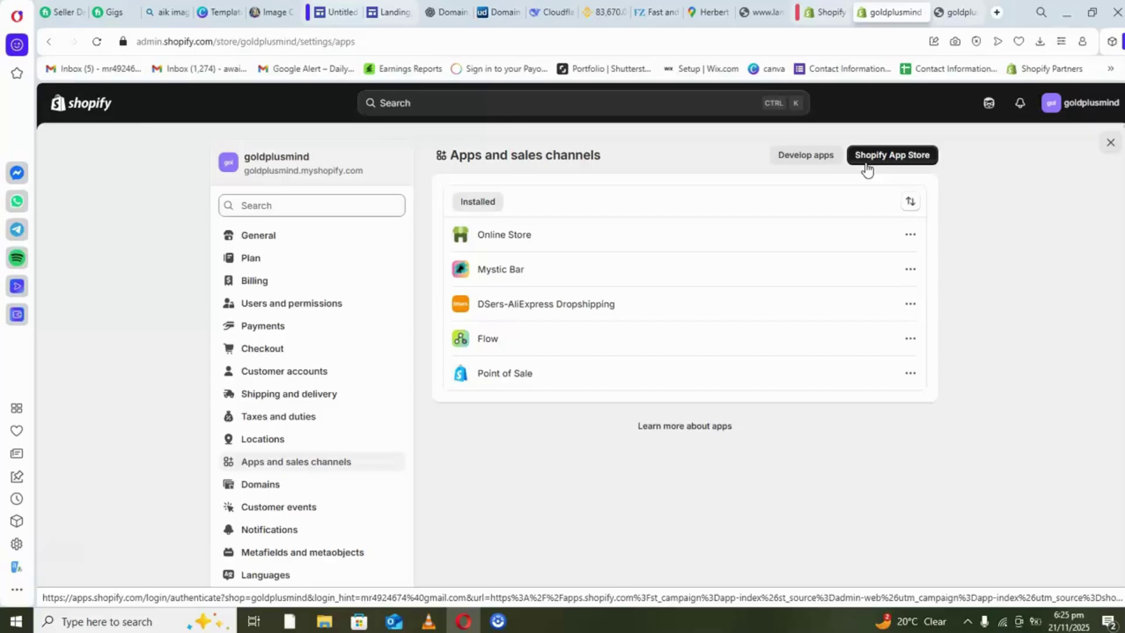
{"action": "left_click", "coordinate": [668, 314]}
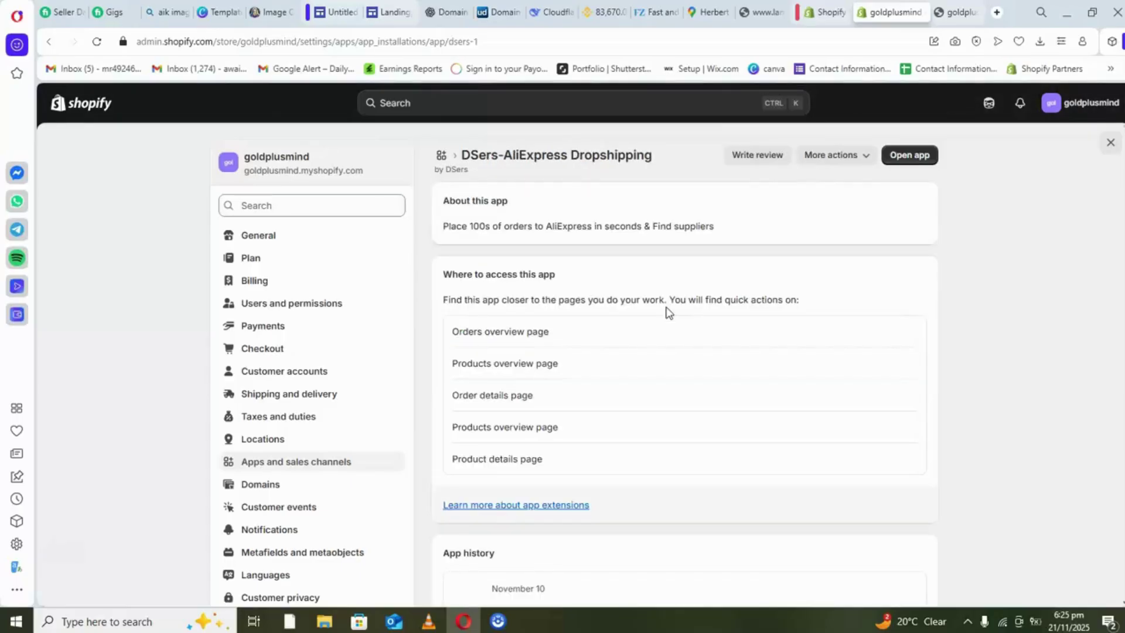
{"action": "left_click", "coordinate": [921, 159]}
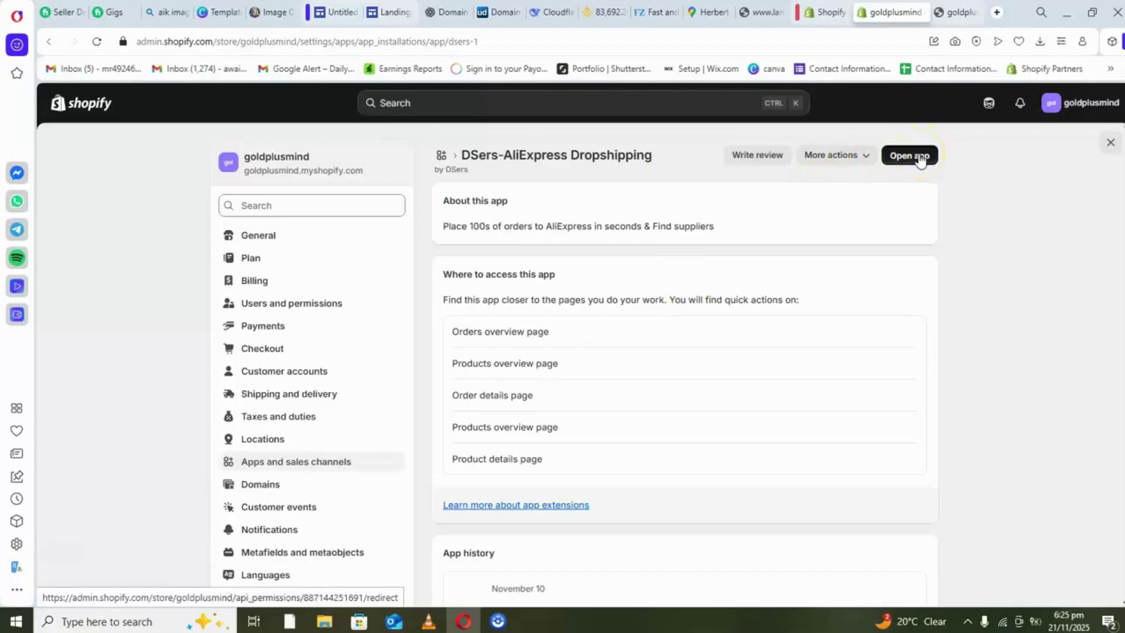
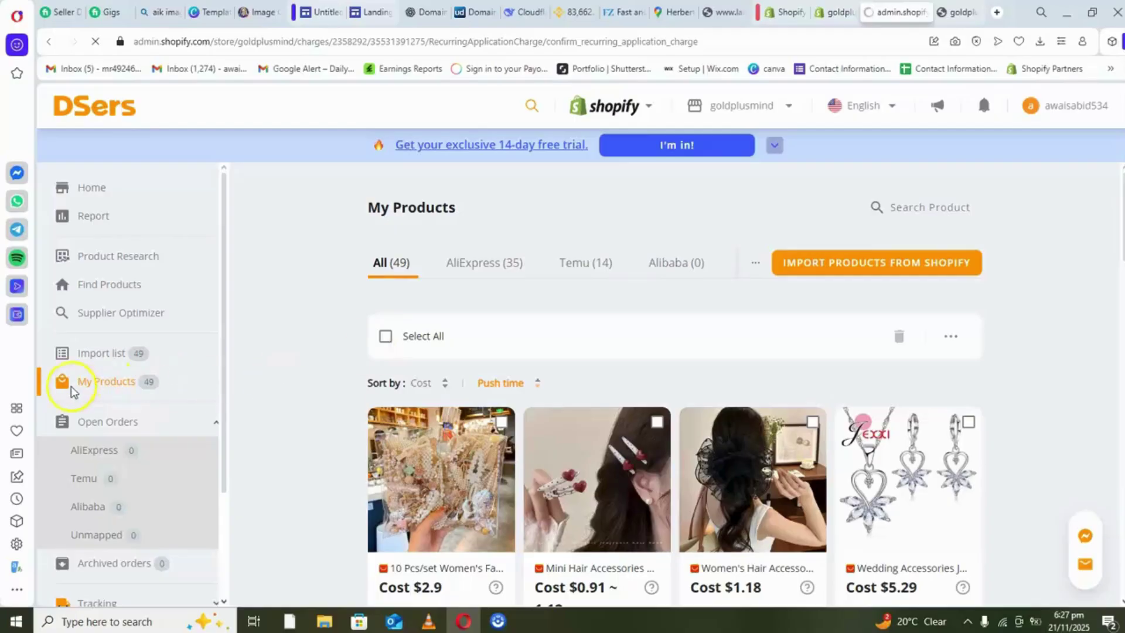
{"action": "left_click", "coordinate": [113, 384]}
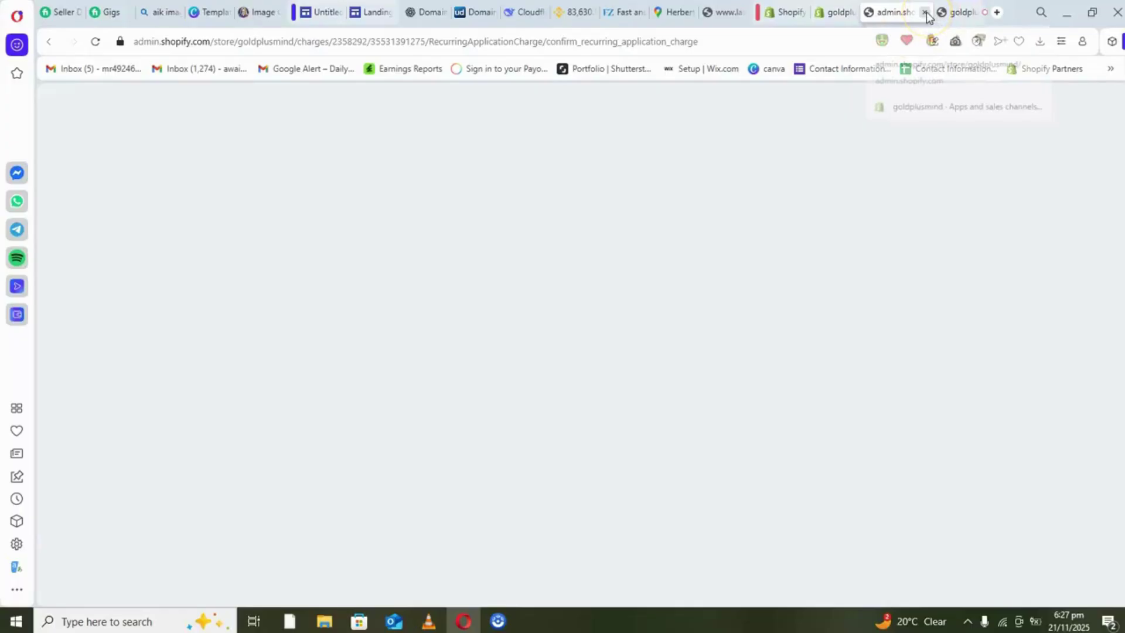
{"action": "left_click", "coordinate": [925, 13]}
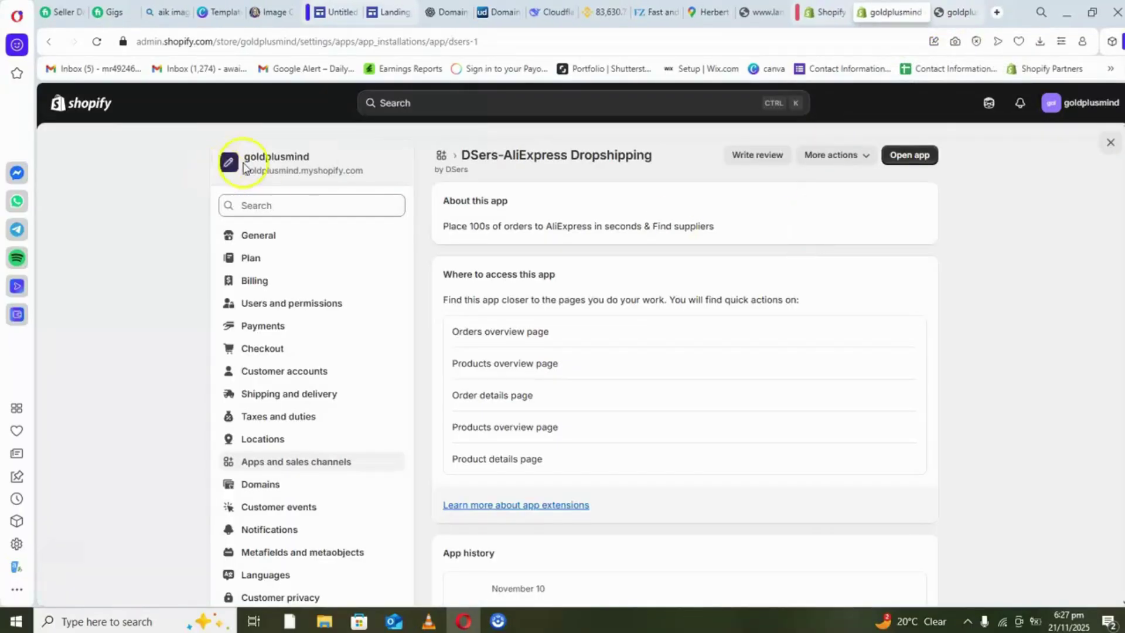
{"action": "left_click", "coordinate": [1108, 148]}
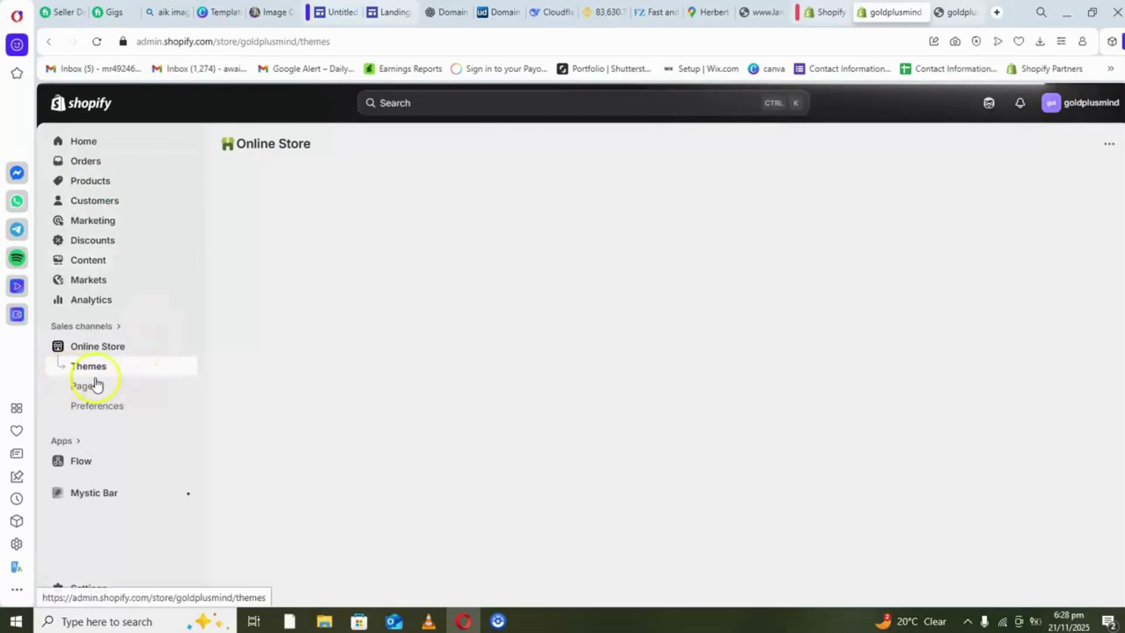
Step: Open the current Dawn theme of the online store in the theme editor
{"action": "left_click", "coordinate": [105, 349]}
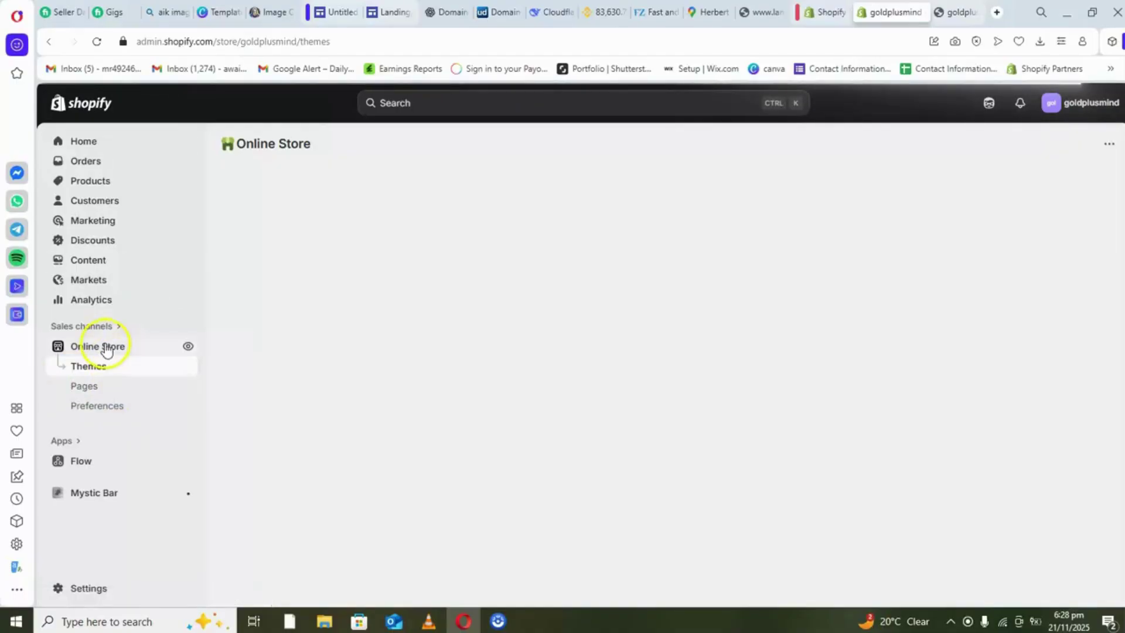
{"action": "left_click", "coordinate": [113, 375]}
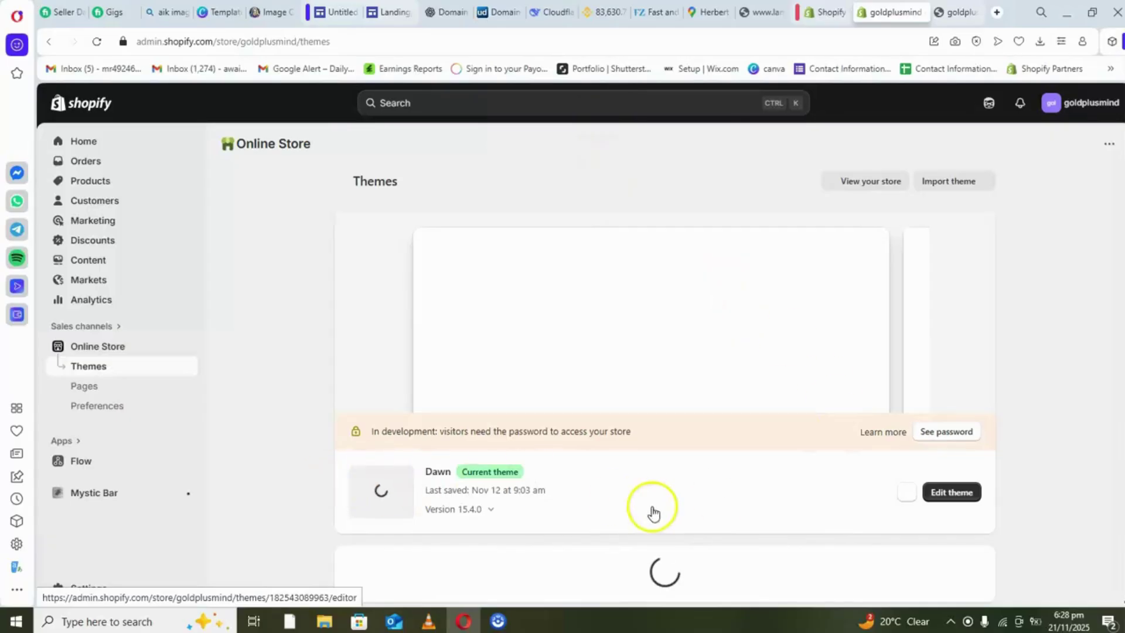
{"action": "left_click", "coordinate": [949, 494]}
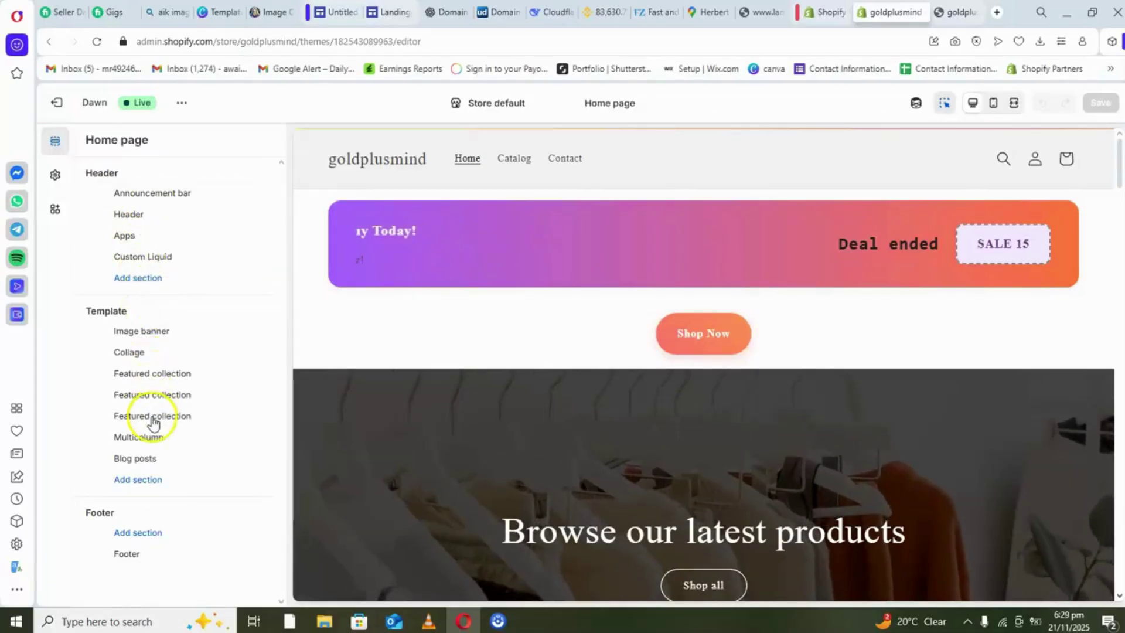
Step: Insert a Collection list section between the second and third Featured collection sections of the home page template
{"action": "mouse_move", "coordinate": [168, 409]}
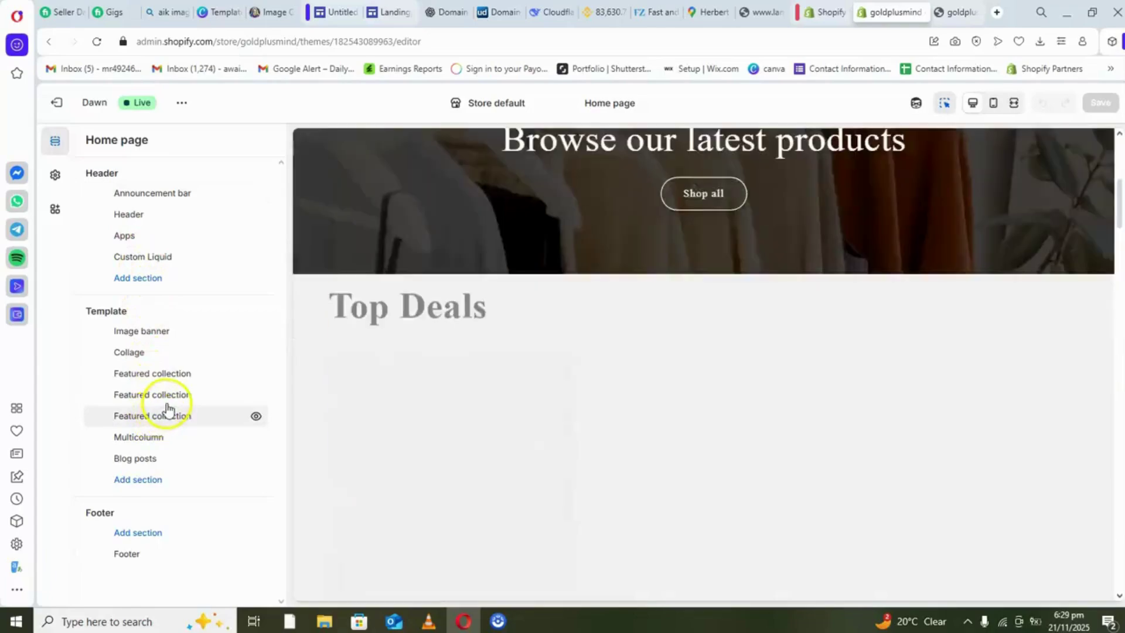
{"action": "left_click_drag", "start_coordinate": [170, 408], "coordinate": [174, 408]}
{"action": "left_click", "coordinate": [175, 406]}
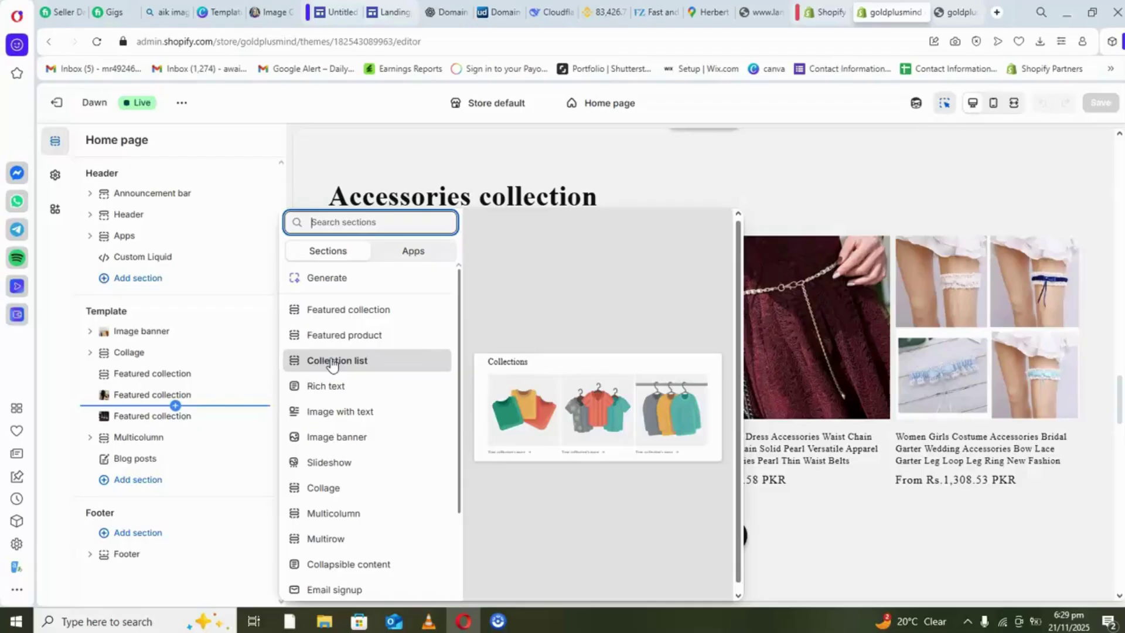
{"action": "left_click", "coordinate": [332, 361]}
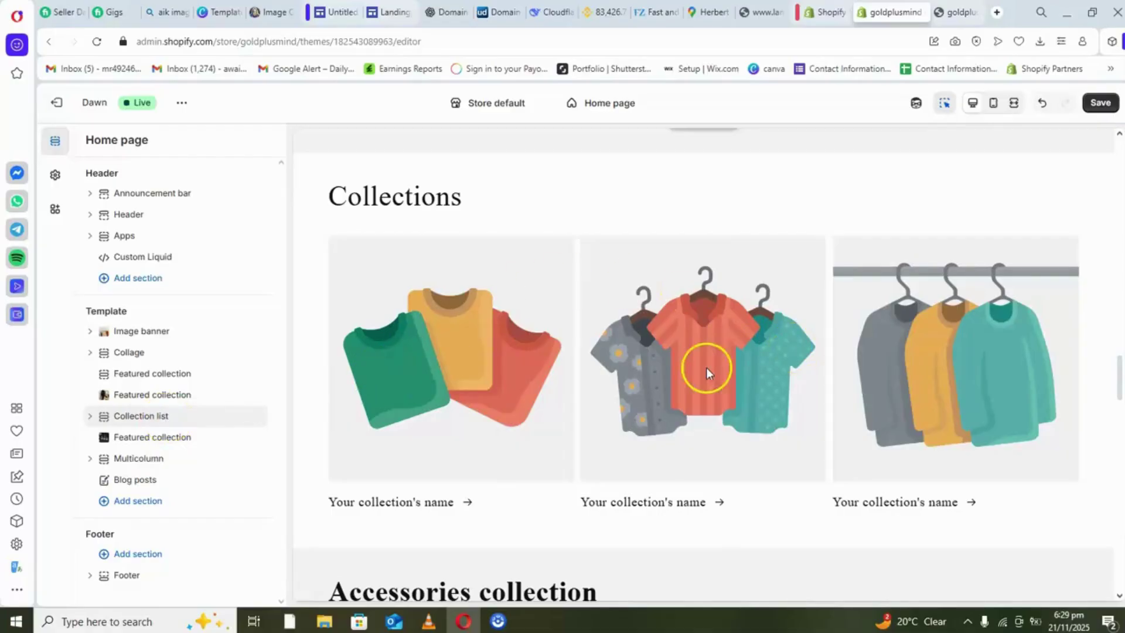
Step: Add one more collection block to the Collection list and assign Women's Accessories to its first block
{"action": "left_click", "coordinate": [90, 416]}
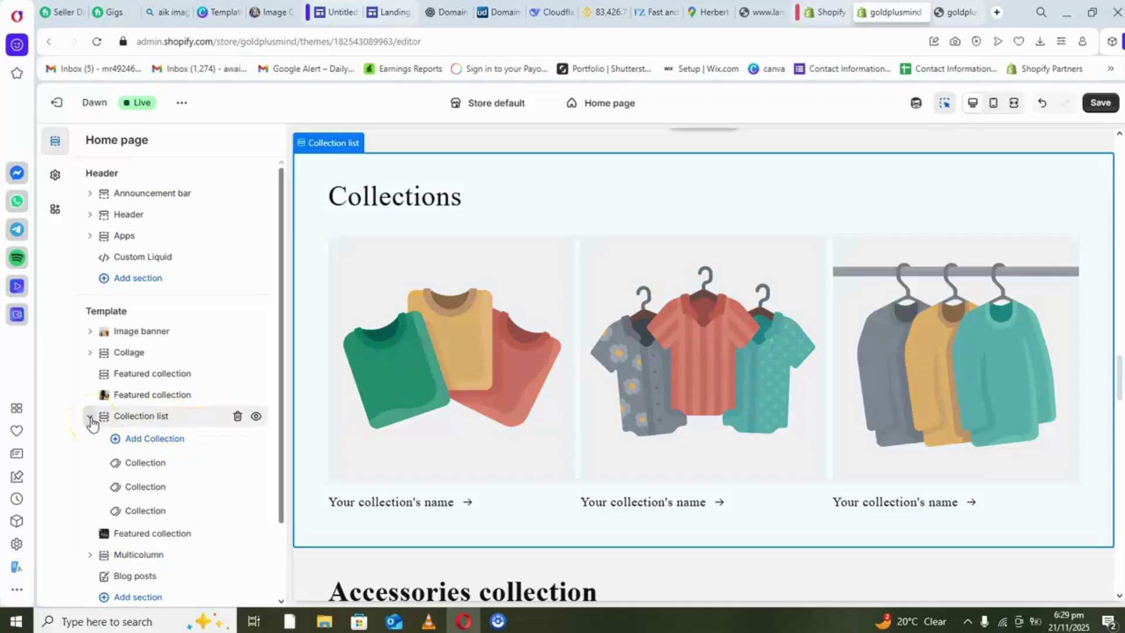
{"action": "left_click", "coordinate": [147, 443]}
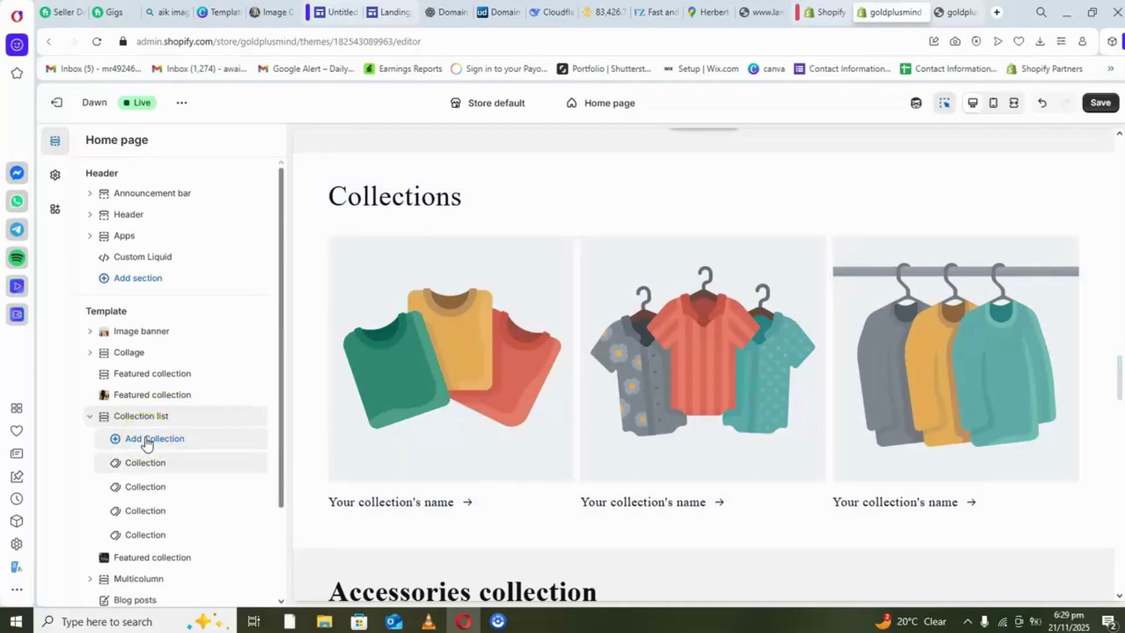
{"action": "left_click", "coordinate": [147, 465]}
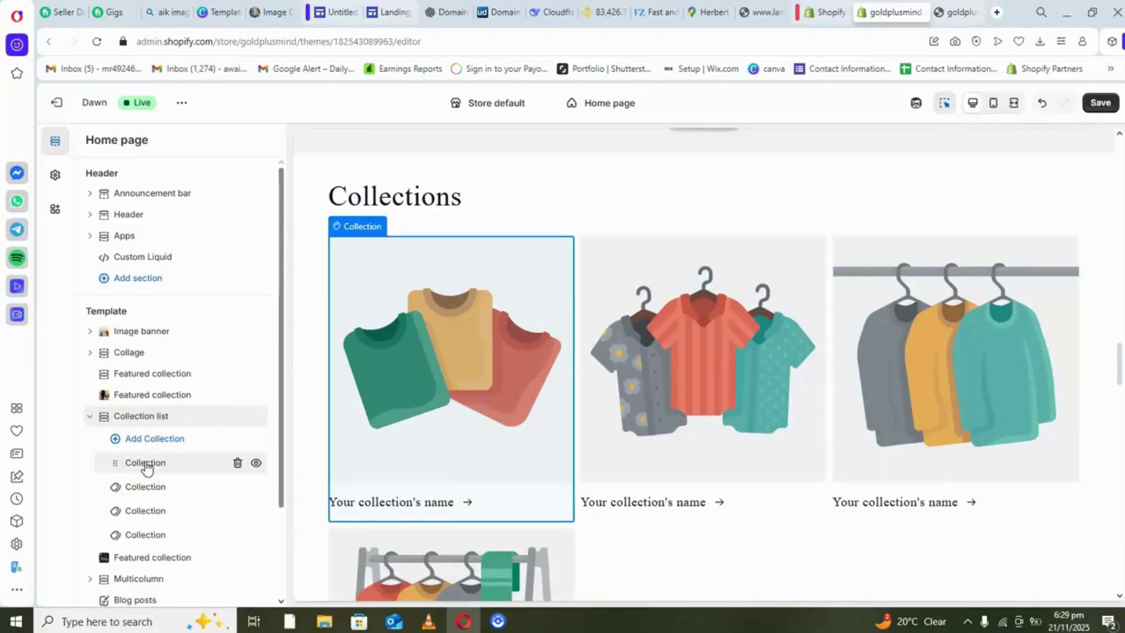
{"action": "left_click", "coordinate": [147, 466]}
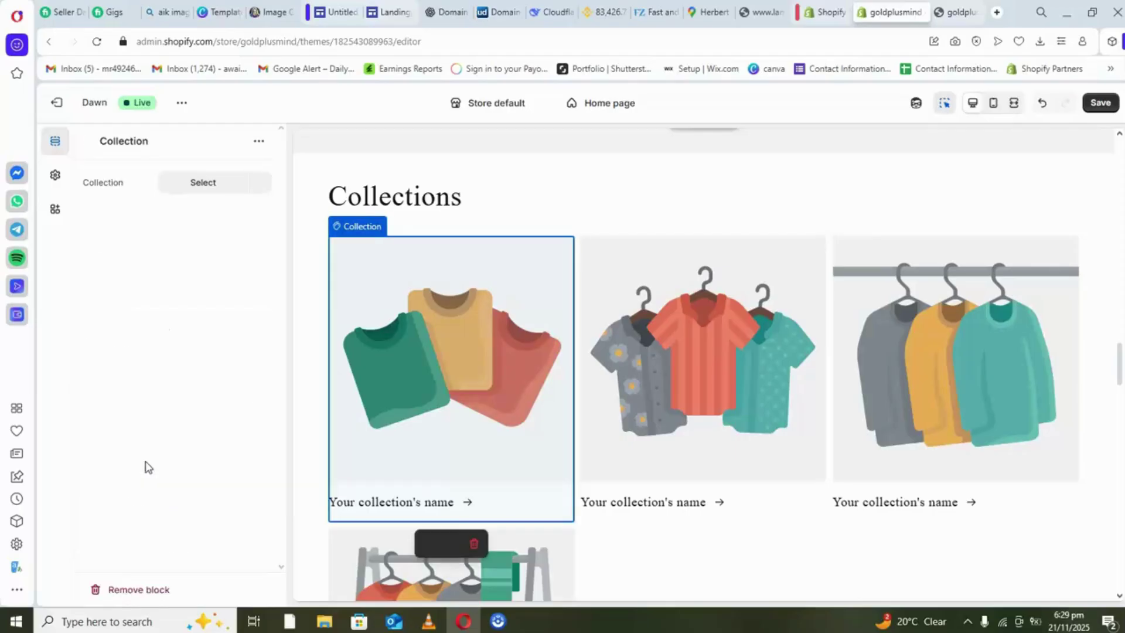
{"action": "left_click", "coordinate": [204, 195]}
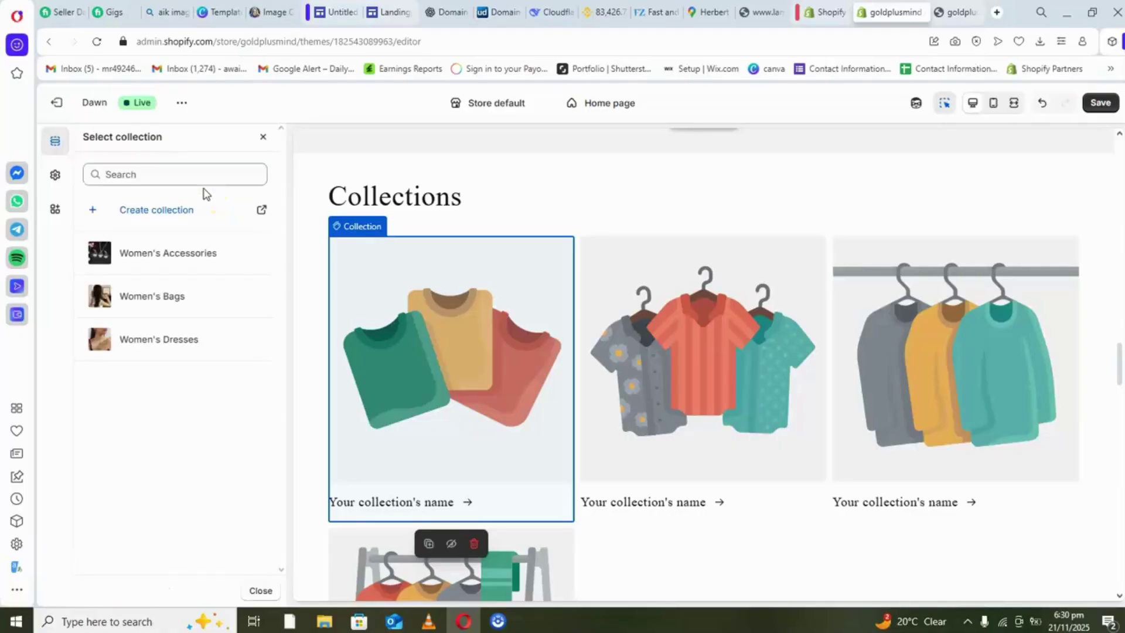
{"action": "left_click", "coordinate": [151, 262]}
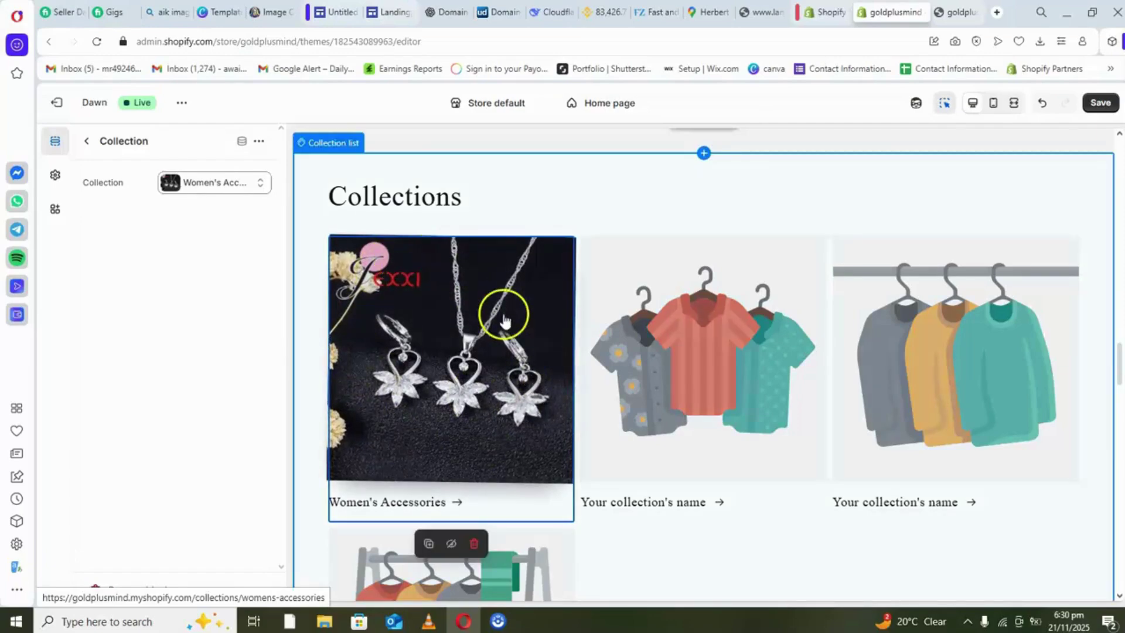
{"action": "left_click", "coordinate": [86, 145]}
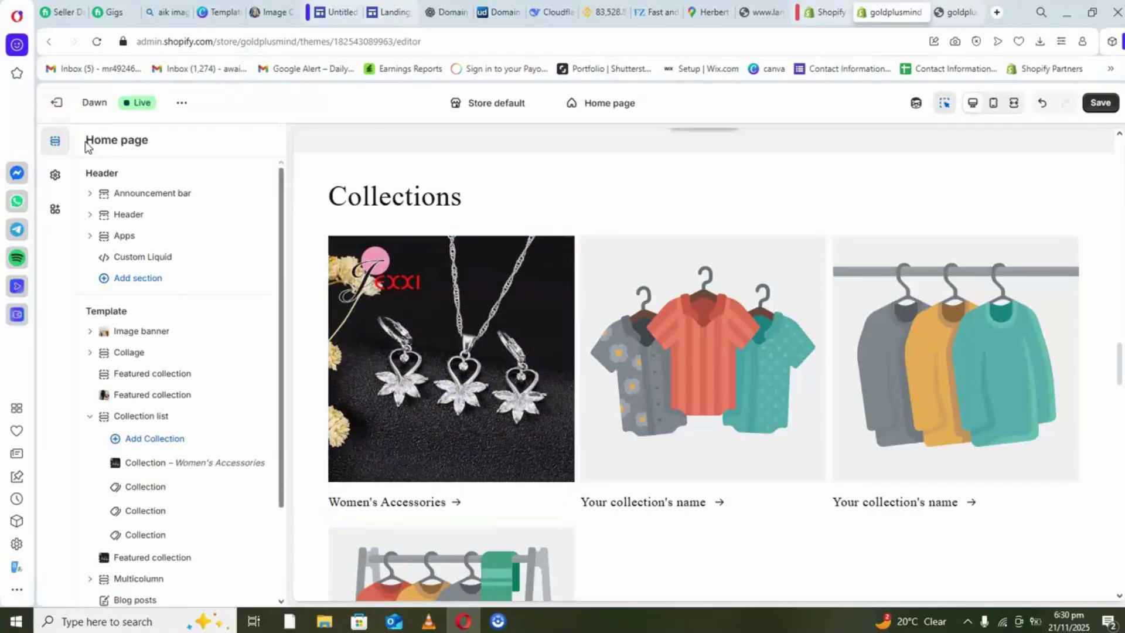
Step: Leave the theme editor and discard the unsaved home page changes
{"action": "left_click", "coordinate": [1101, 105]}
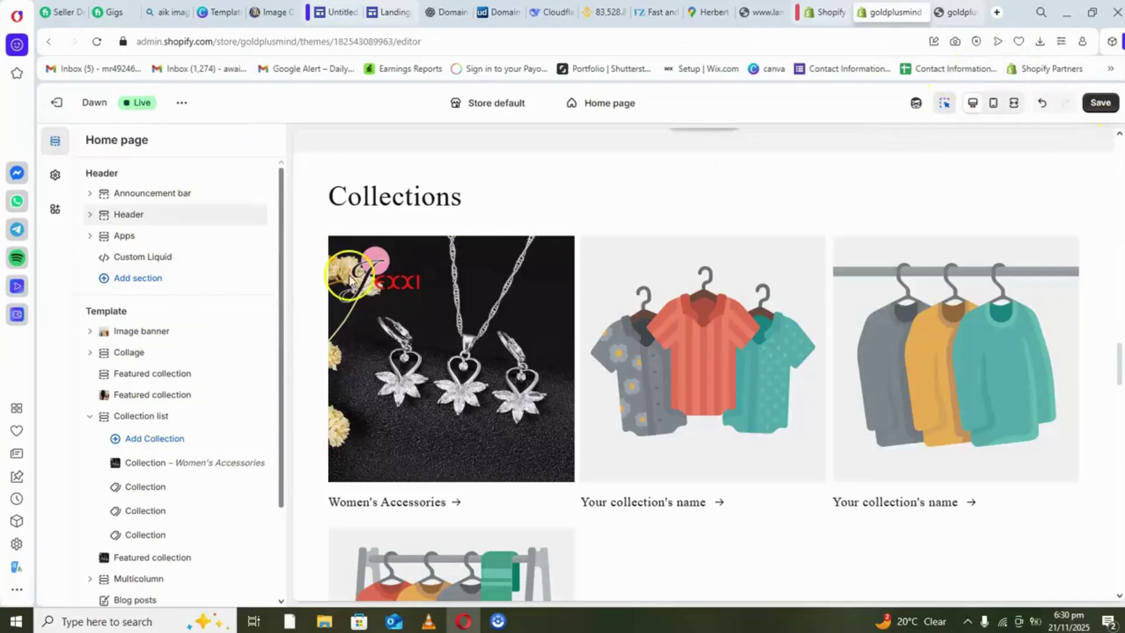
{"action": "left_click", "coordinate": [59, 104]}
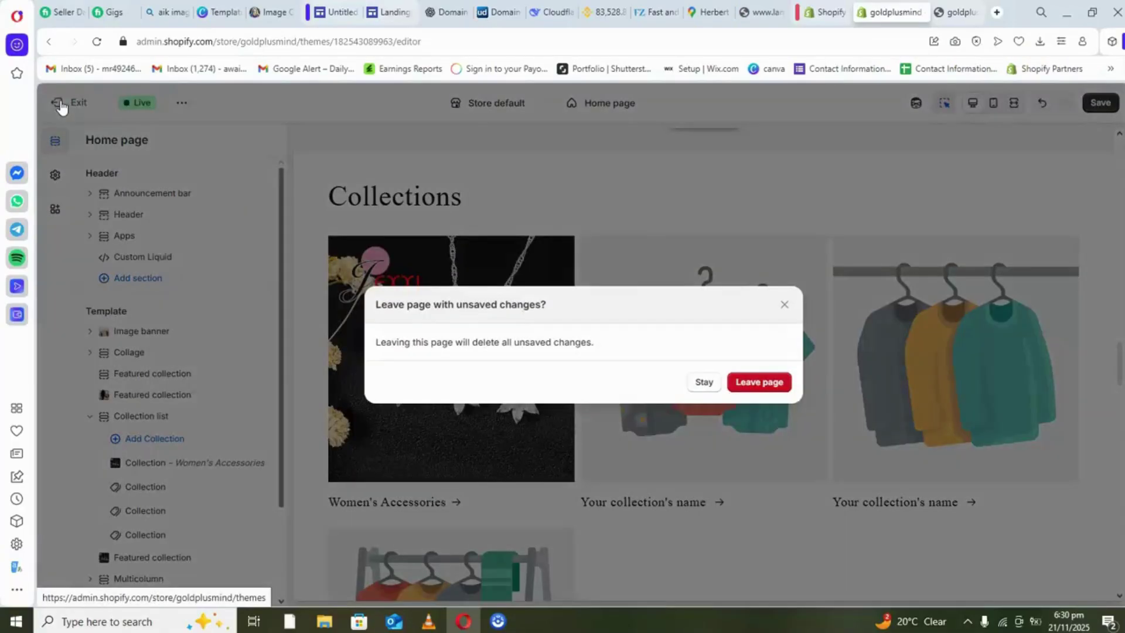
{"action": "left_click", "coordinate": [747, 388]}
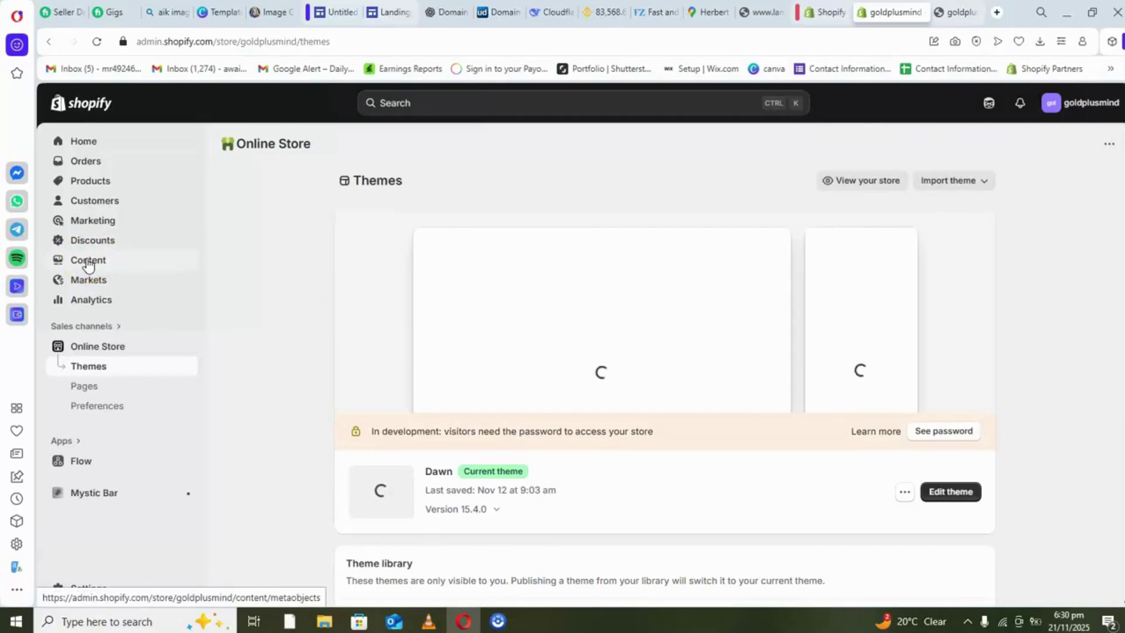
Step: View the store's content areas: metaobjects, uploaded files and navigation menus
{"action": "left_click", "coordinate": [88, 261]}
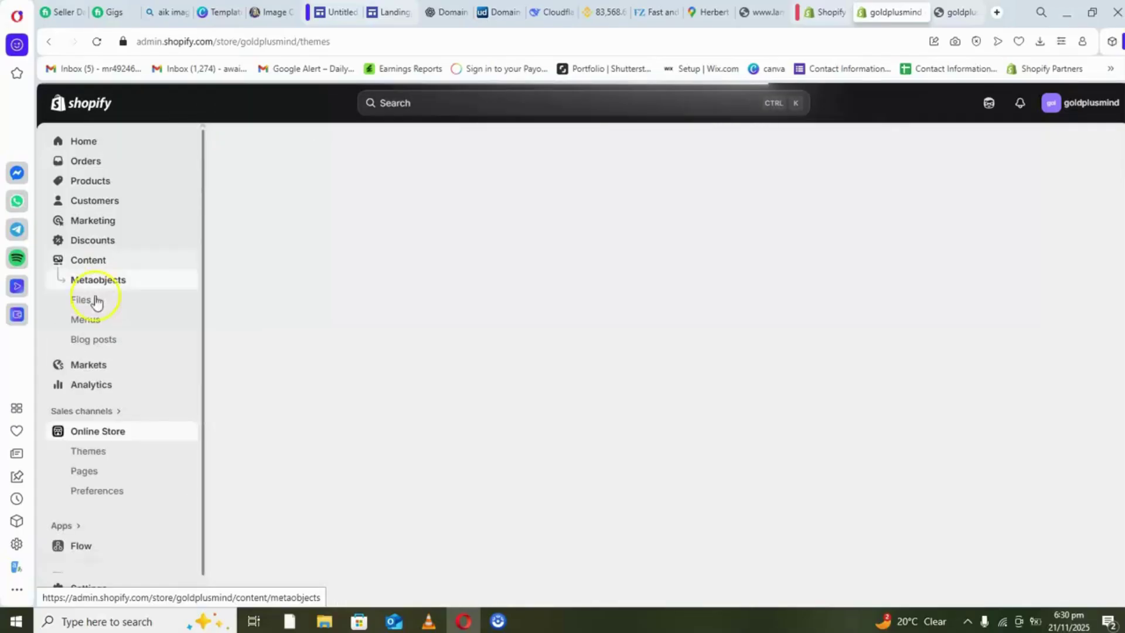
{"action": "left_click", "coordinate": [83, 300]}
{"action": "left_click", "coordinate": [95, 324]}
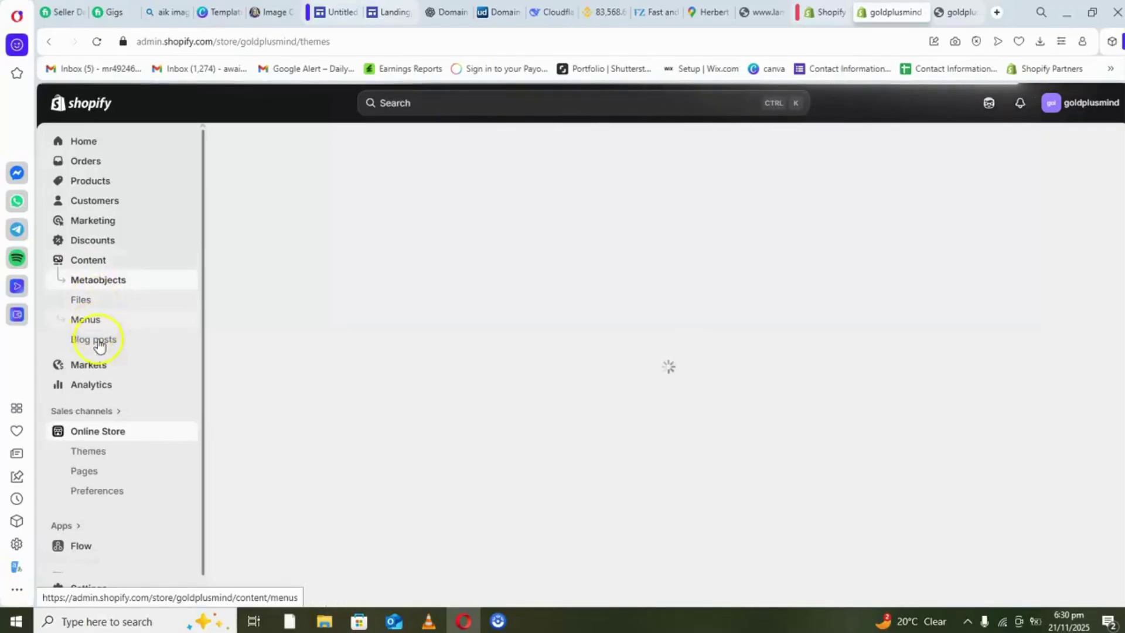
{"action": "left_click", "coordinate": [99, 345]}
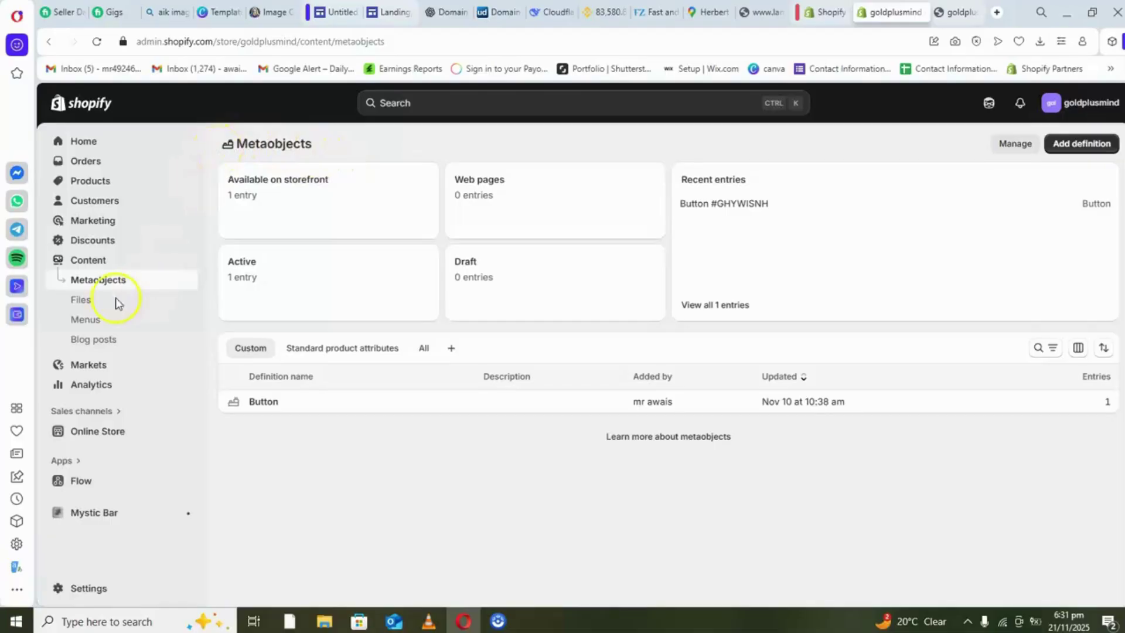
{"action": "left_click", "coordinate": [81, 302]}
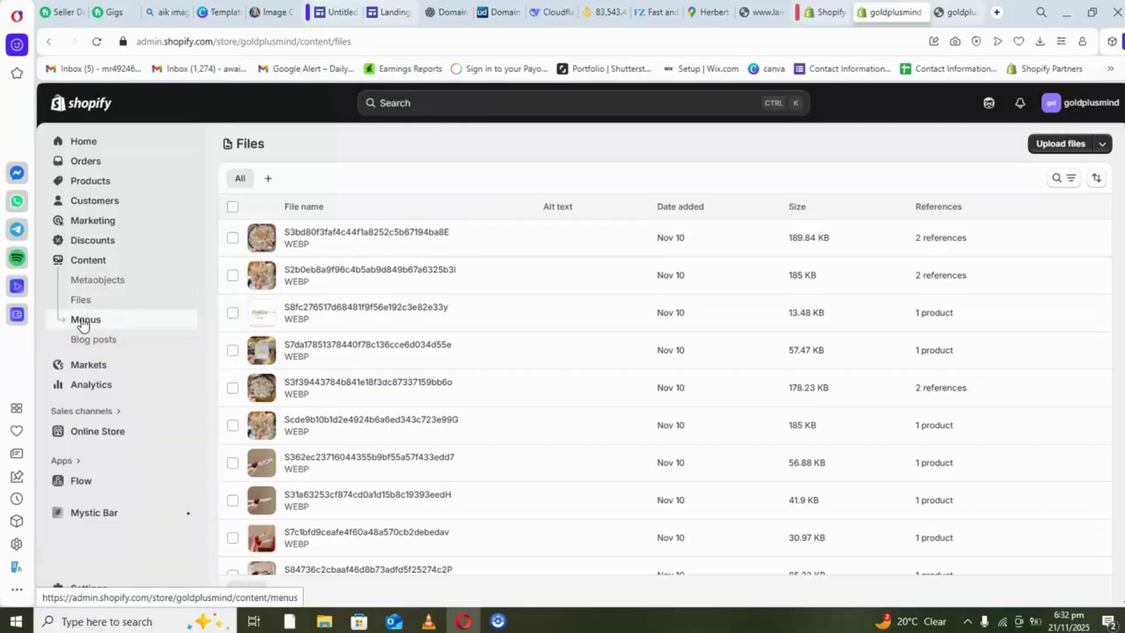
{"action": "left_click", "coordinate": [83, 320]}
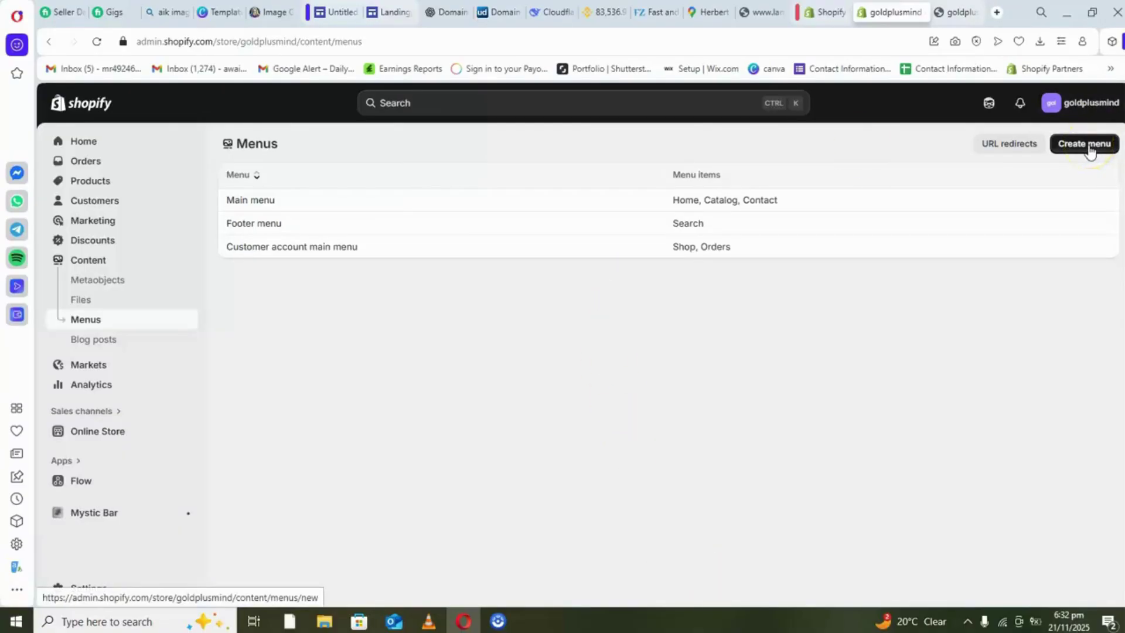
Step: Open the Main menu and add a fourth menu item with the label "products"
{"action": "left_click", "coordinate": [553, 209]}
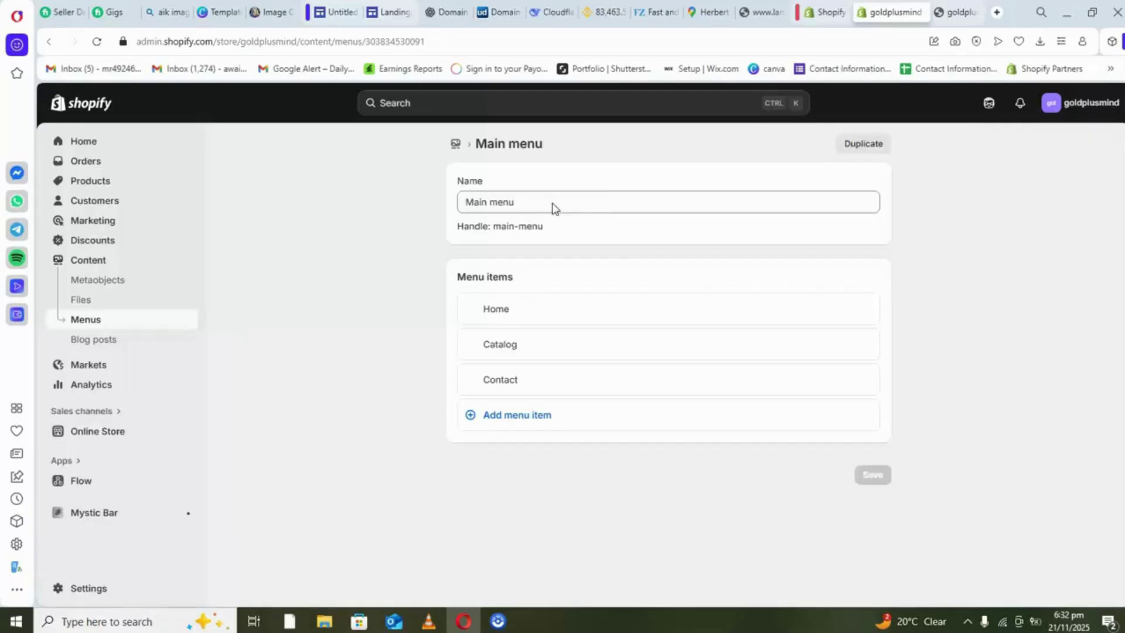
{"action": "left_click", "coordinate": [460, 303]}
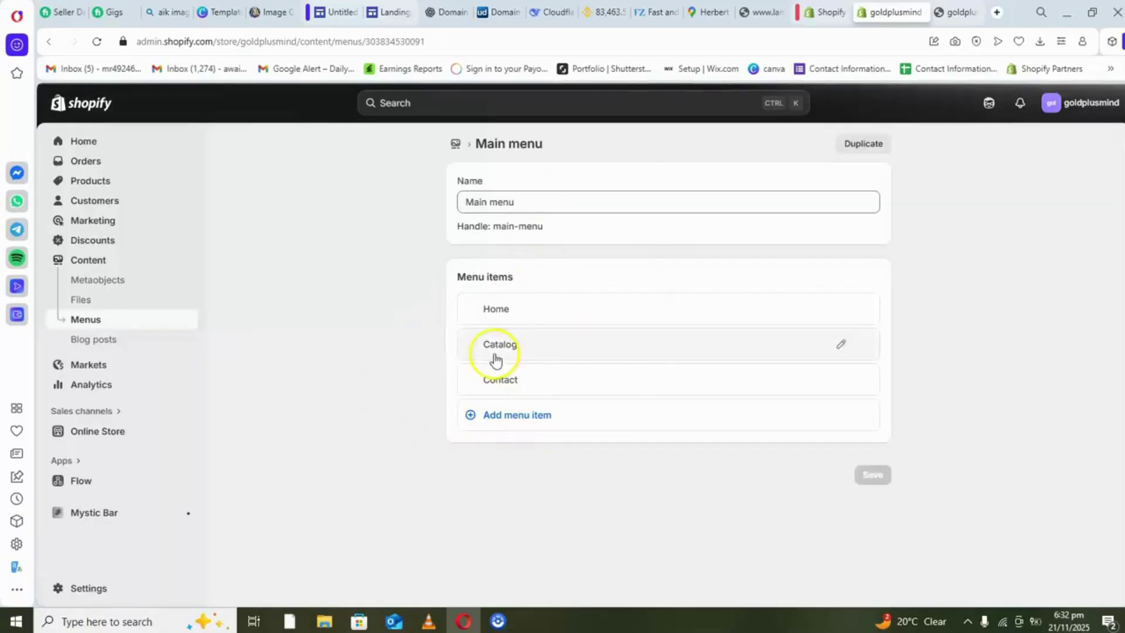
{"action": "left_click", "coordinate": [532, 416]}
{"action": "left_click", "coordinate": [535, 439]}
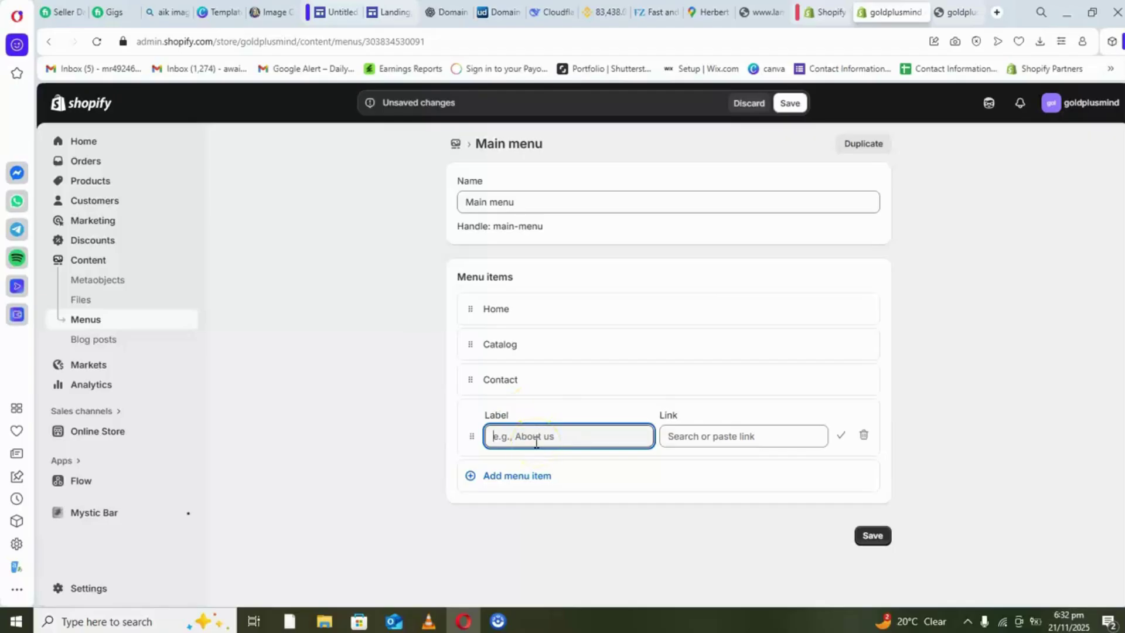
{"action": "type", "text": "products"}
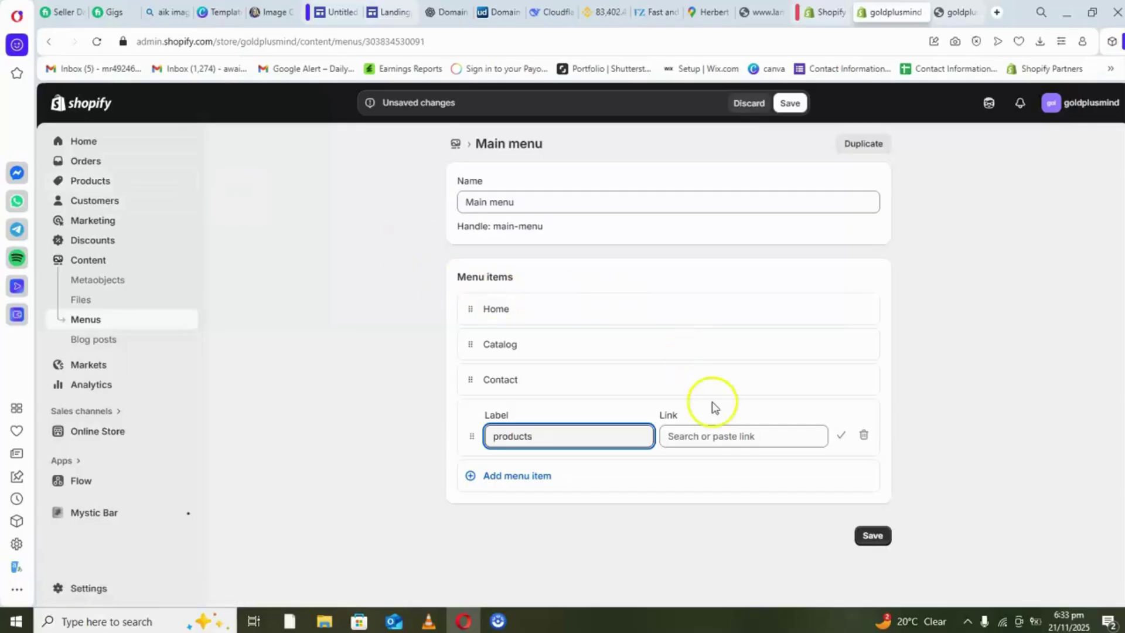
Step: Look through the available product links, and link the new menu item to the Women's Accessories collection
{"action": "left_click", "coordinate": [718, 437]}
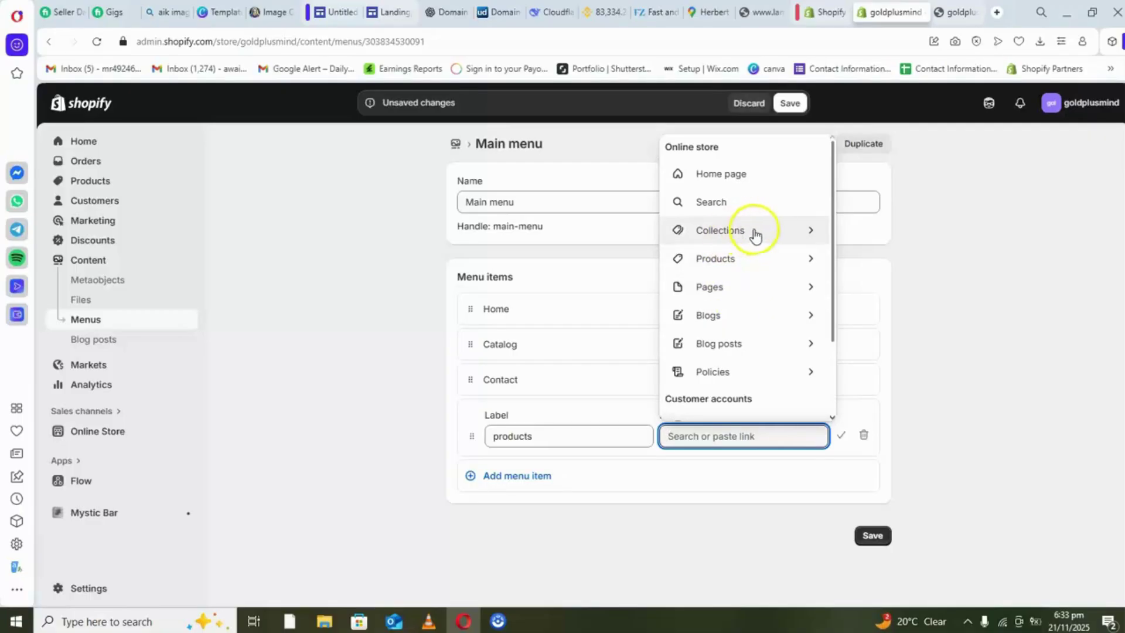
{"action": "left_click", "coordinate": [769, 265]}
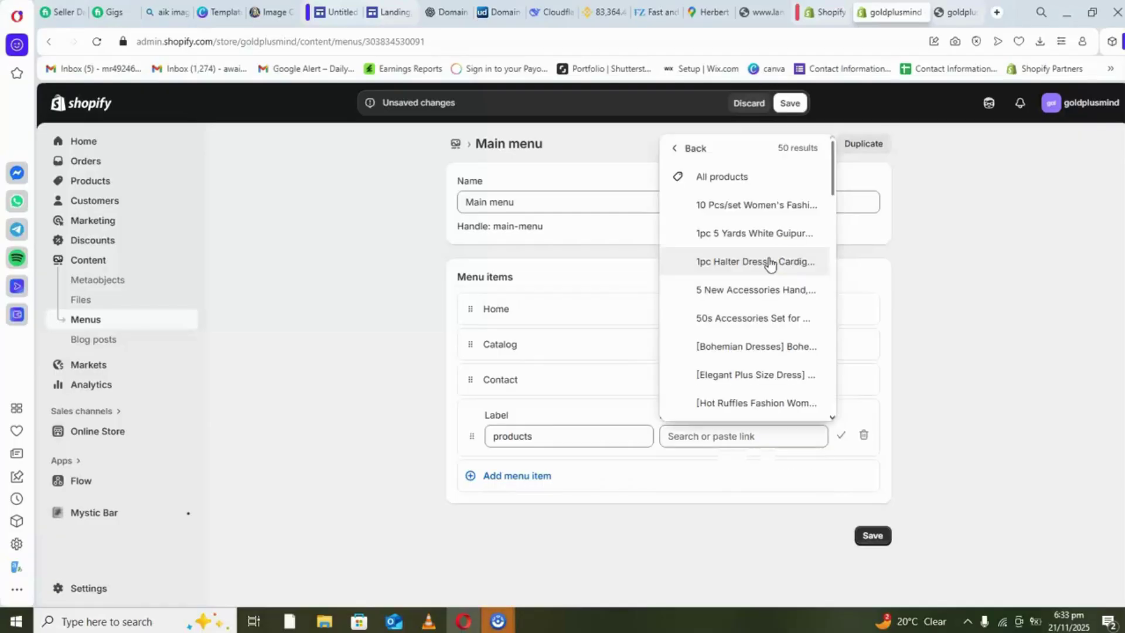
{"action": "left_click", "coordinate": [728, 179]}
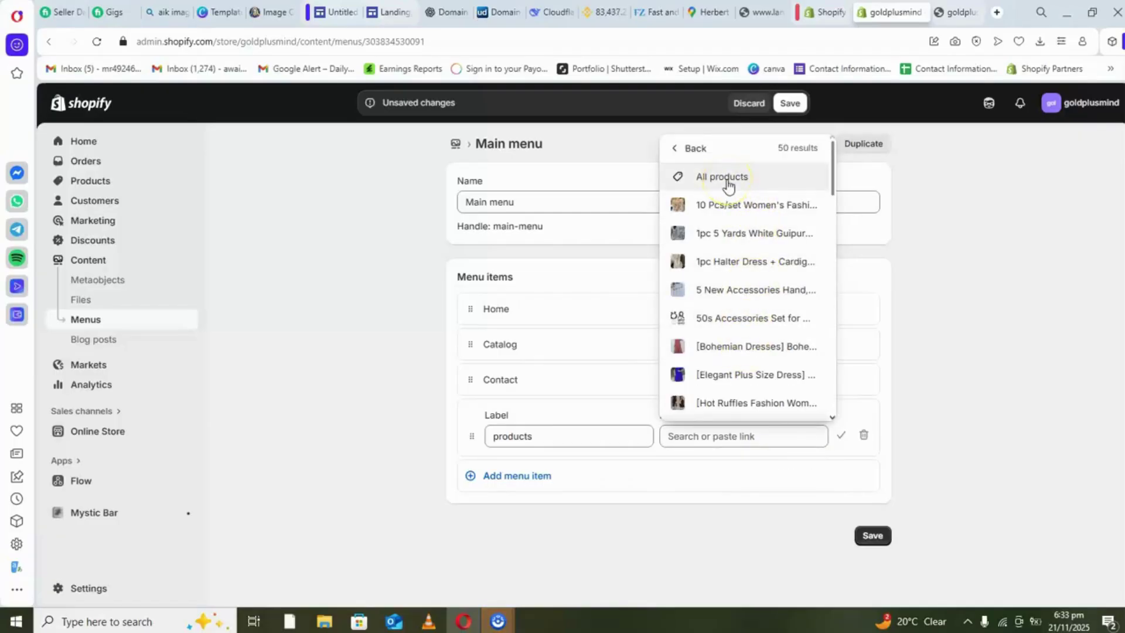
{"action": "left_click", "coordinate": [737, 184]}
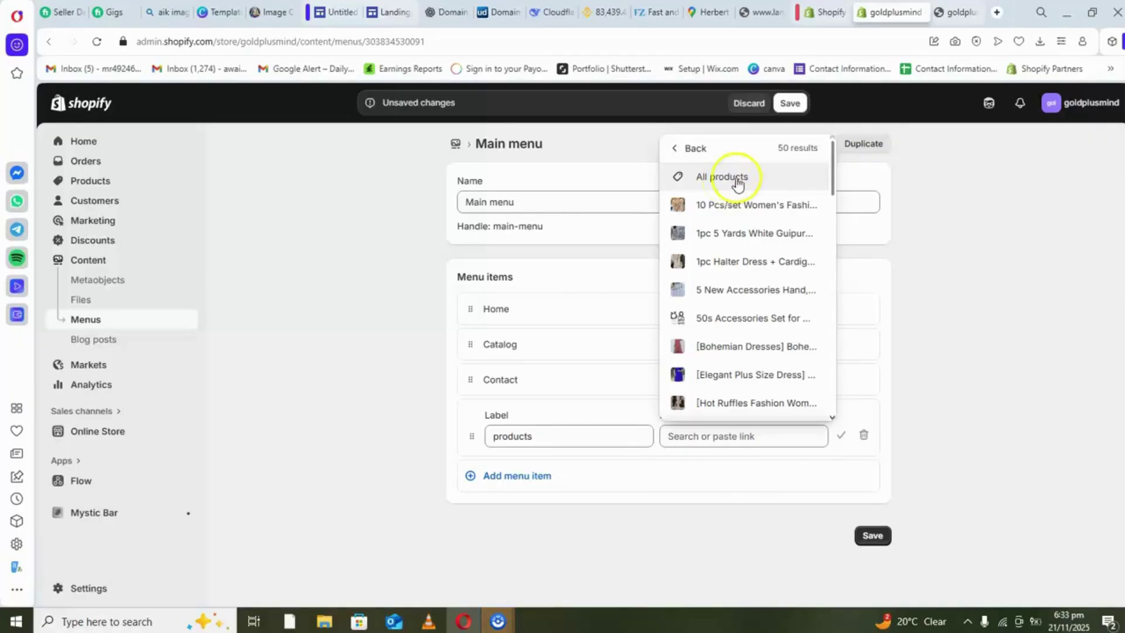
{"action": "left_click", "coordinate": [680, 149]}
{"action": "left_click", "coordinate": [783, 232]}
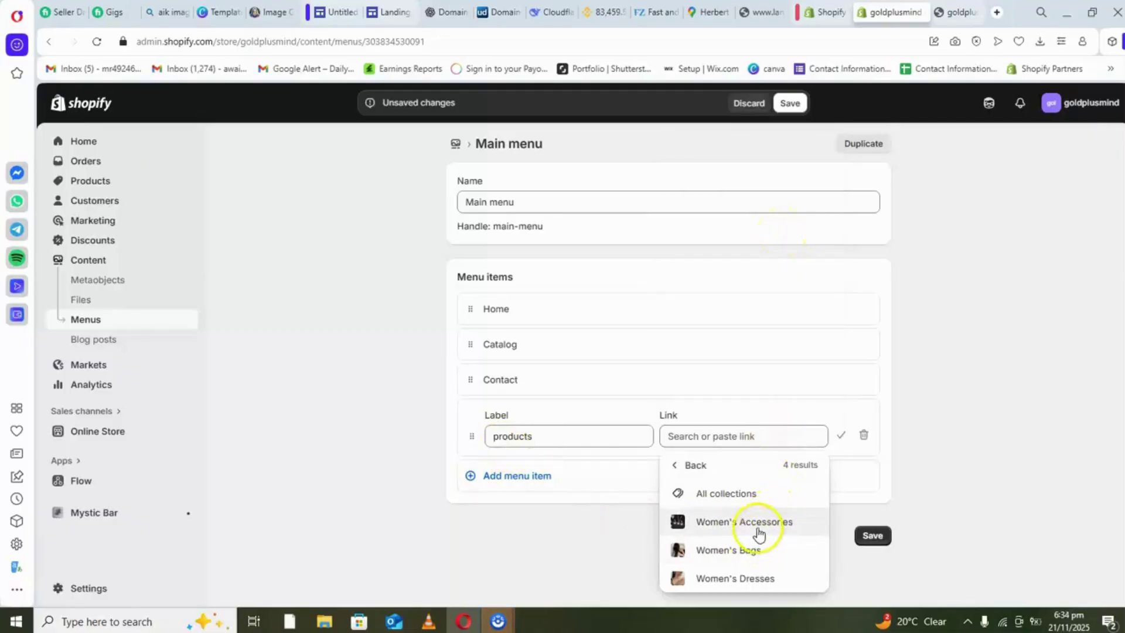
{"action": "left_click", "coordinate": [736, 530]}
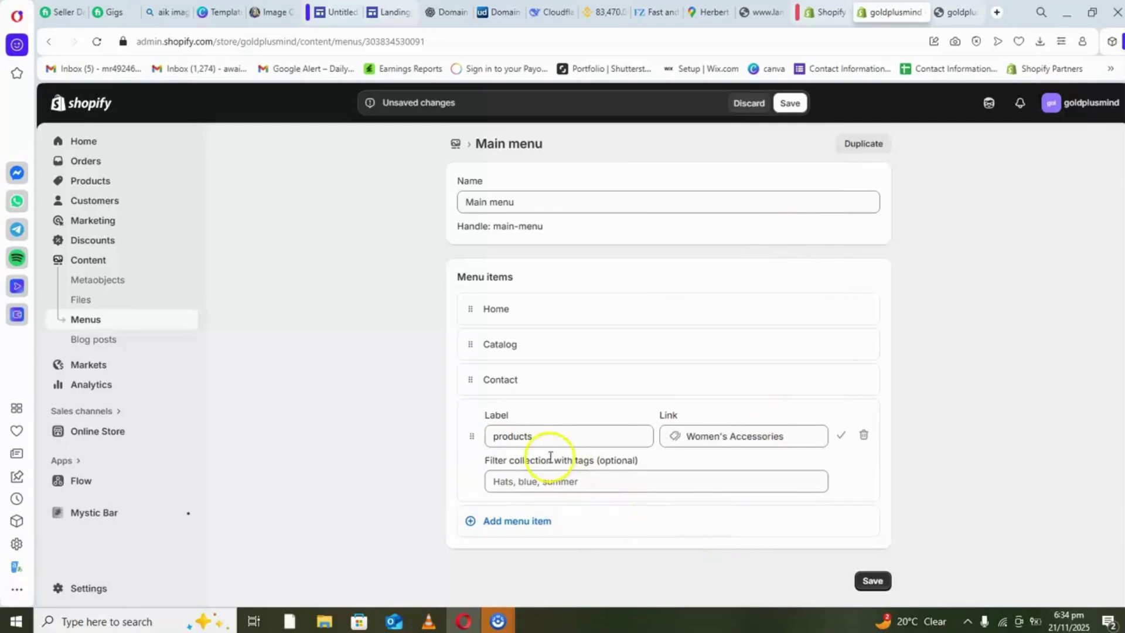
Step: Change the new menu item's label to "women products" and save the Main menu
{"action": "left_click", "coordinate": [496, 440]}
{"action": "type", "text": "women"}
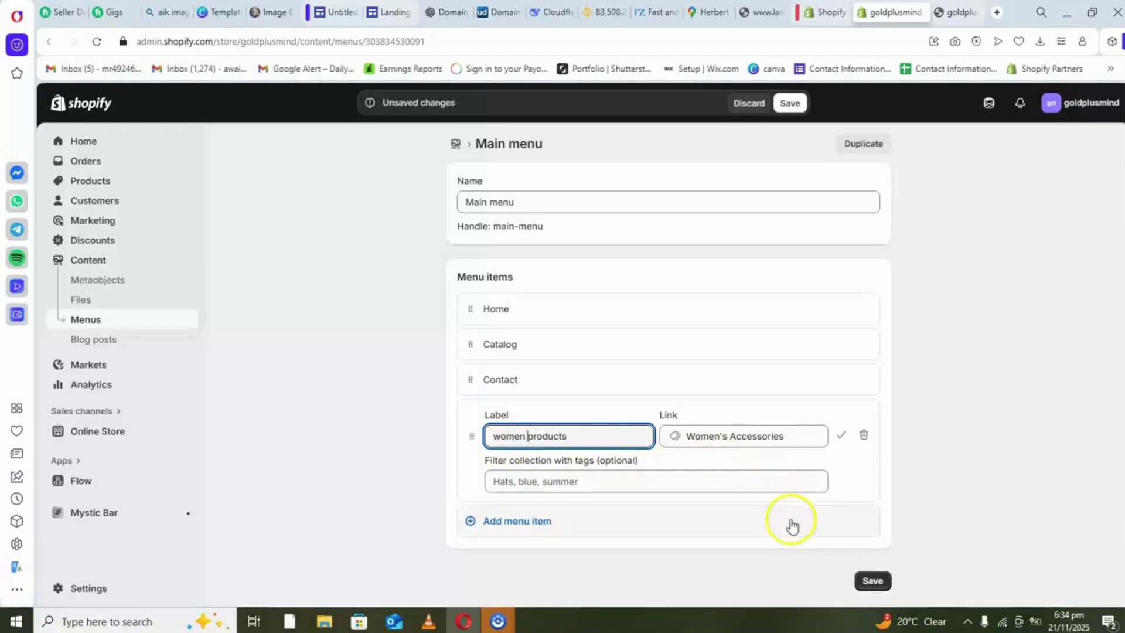
{"action": "left_click", "coordinate": [872, 581]}
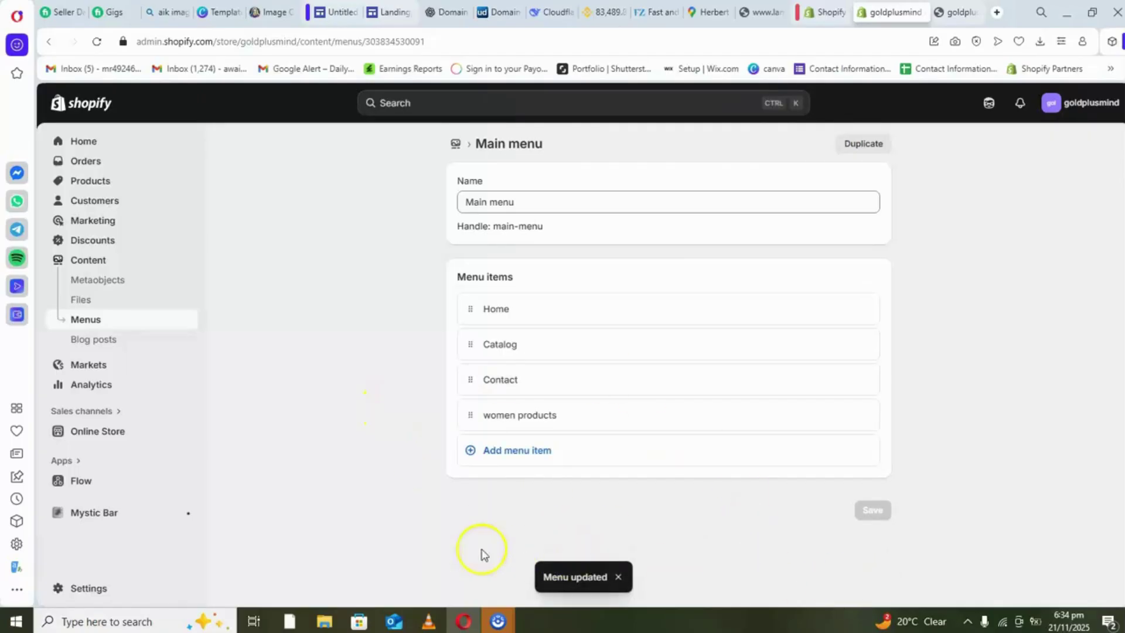
Step: Switch to the live storefront and reload its home page to check the header navigation for the new menu item
{"action": "left_click", "coordinate": [954, 15]}
{"action": "left_click", "coordinate": [96, 43]}
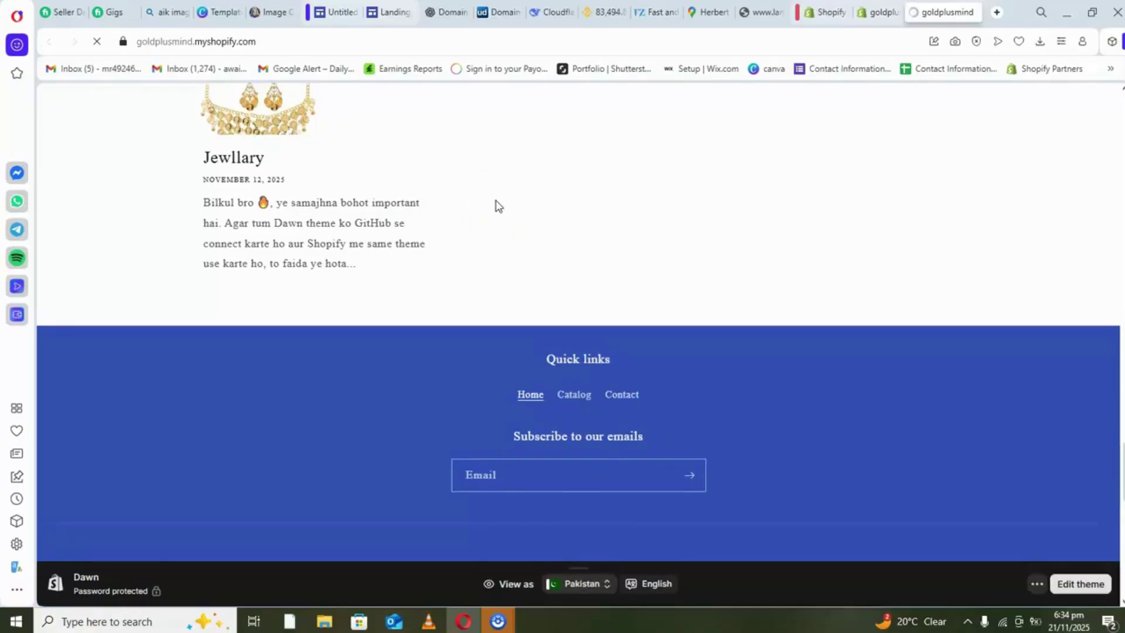
{"action": "scroll", "coordinate": [523, 201], "scroll_direction": "up", "scroll_amount": 12}
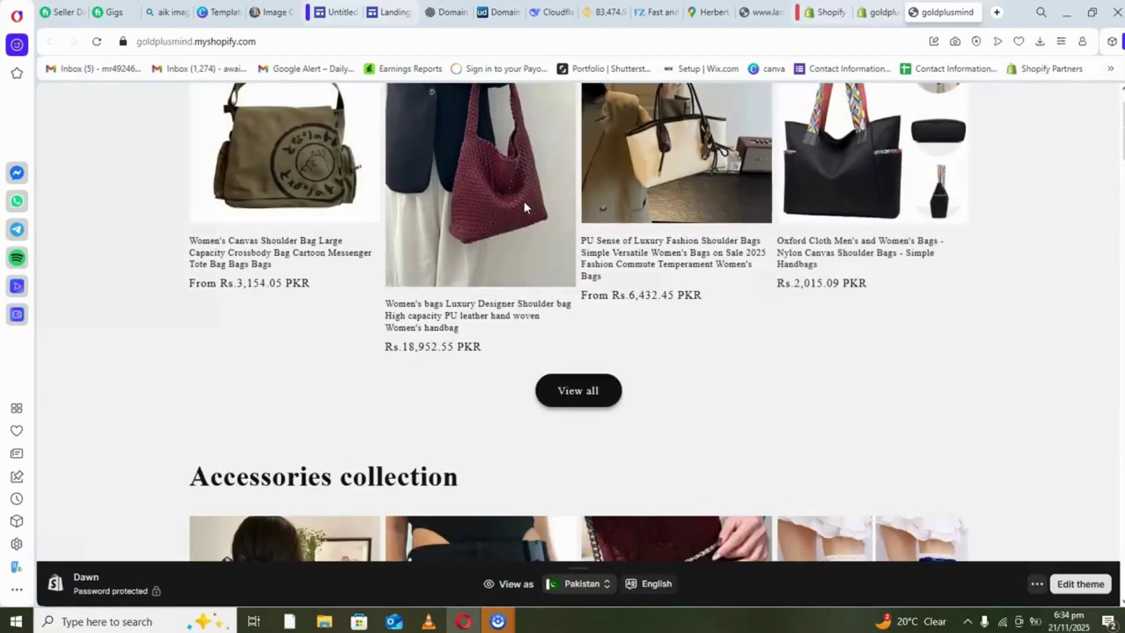
{"action": "scroll", "coordinate": [524, 208], "scroll_direction": "up", "scroll_amount": 10}
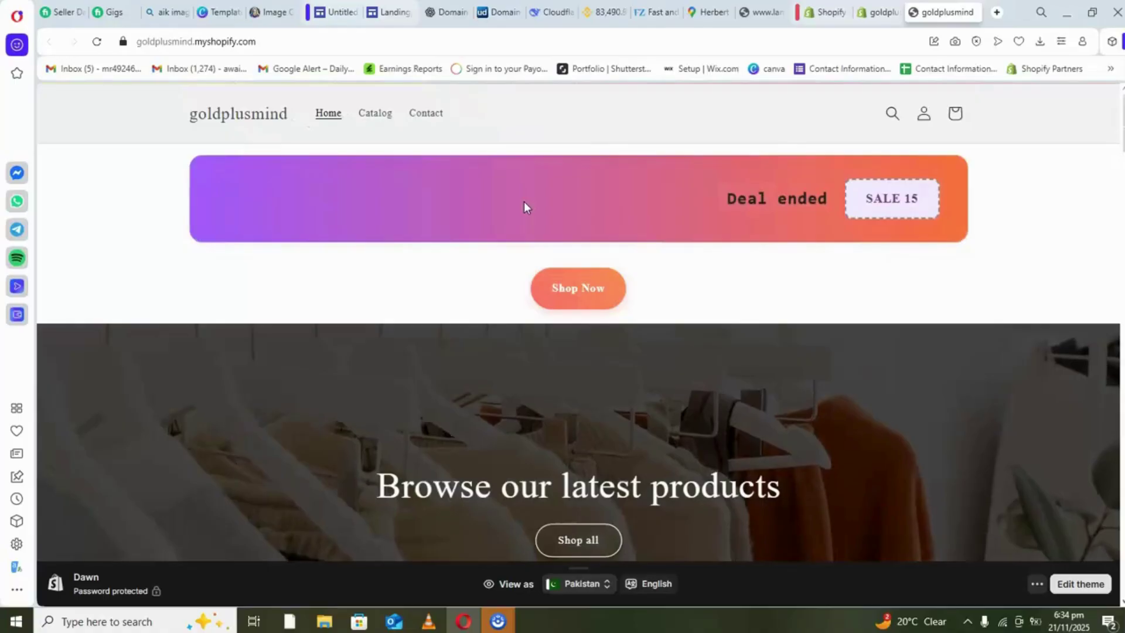
{"action": "left_click", "coordinate": [211, 90]}
{"action": "left_click", "coordinate": [97, 42]}
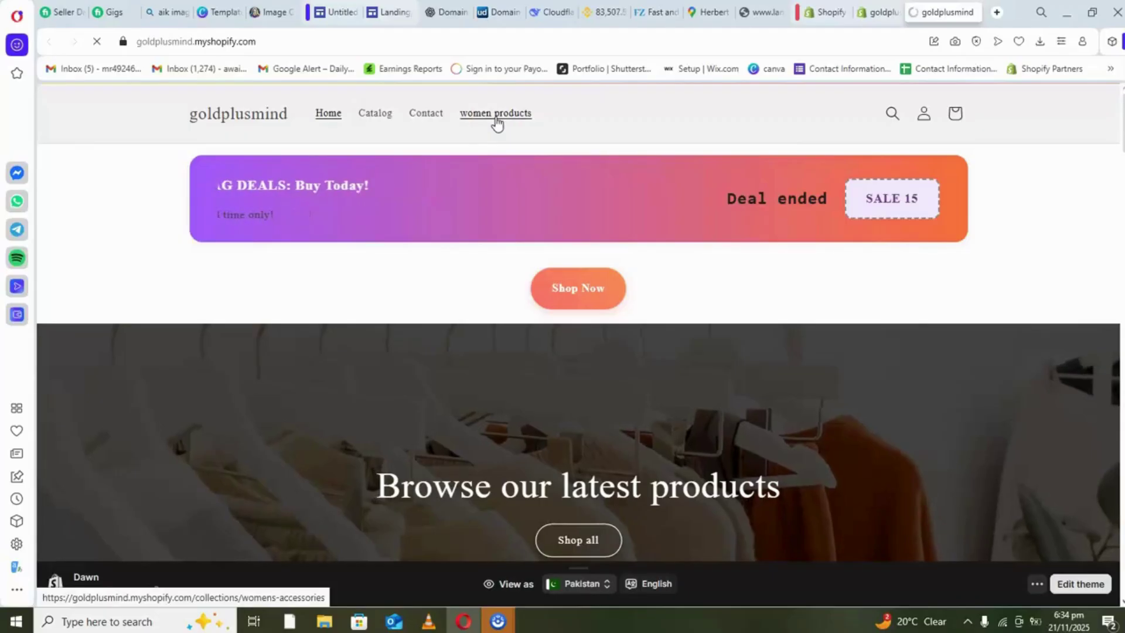
Step: Follow the women products link, browse both pages of the Women's Accessories collection, and return to the Main menu in the store admin
{"action": "left_click", "coordinate": [496, 114]}
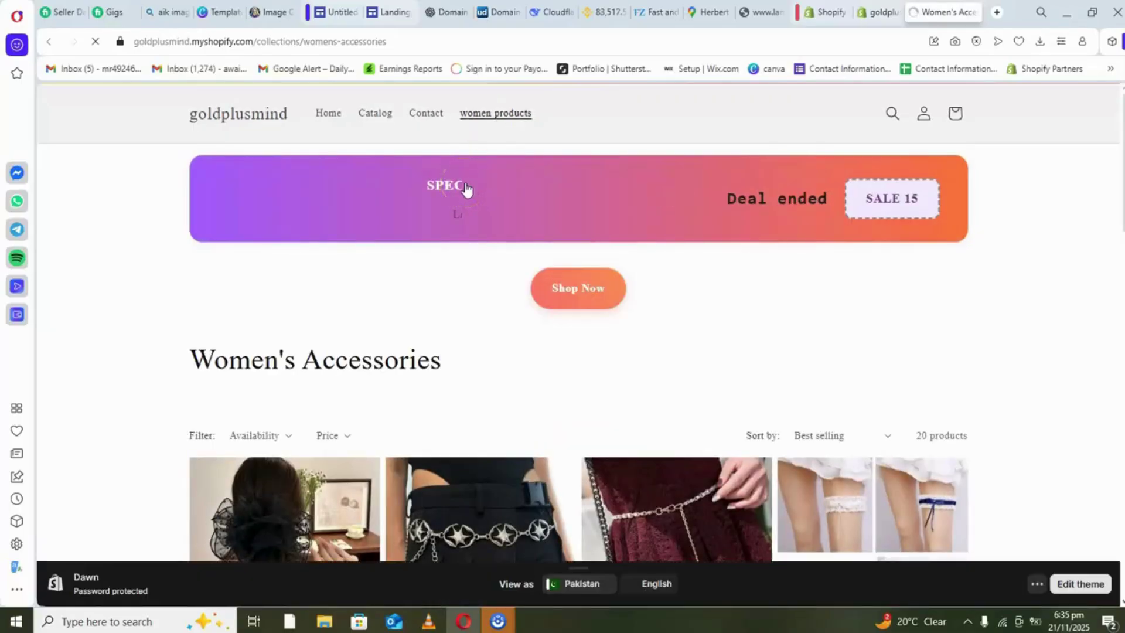
{"action": "scroll", "coordinate": [318, 364], "scroll_direction": "down", "scroll_amount": 10}
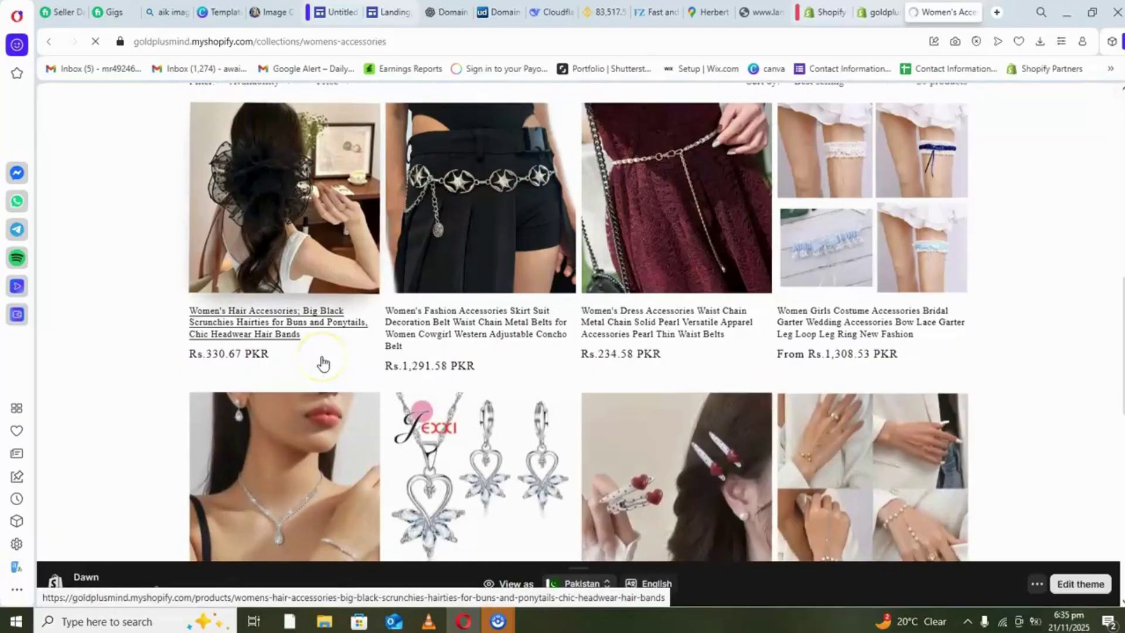
{"action": "scroll", "coordinate": [322, 363], "scroll_direction": "down", "scroll_amount": 10}
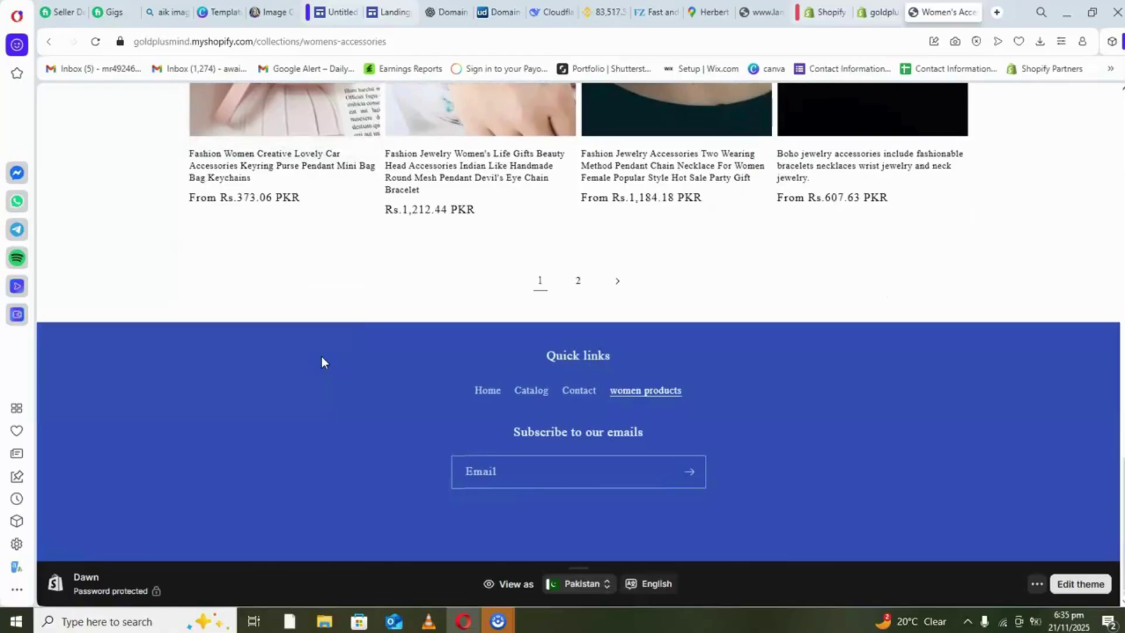
{"action": "left_click", "coordinate": [584, 286]}
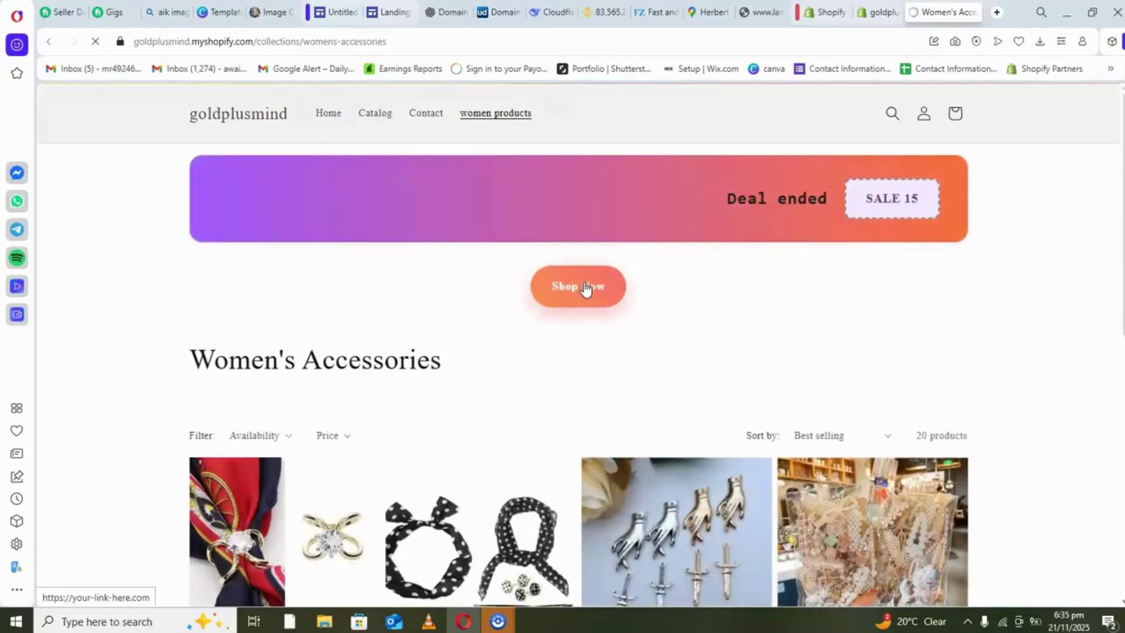
{"action": "scroll", "coordinate": [585, 287], "scroll_direction": "down", "scroll_amount": 10}
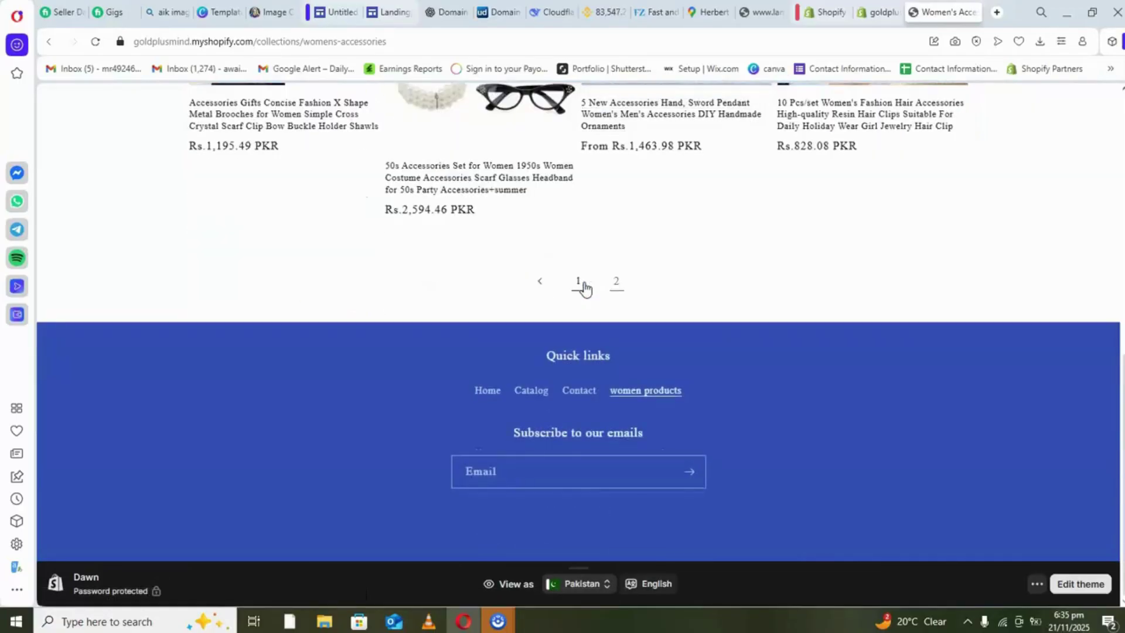
{"action": "left_click", "coordinate": [540, 283]}
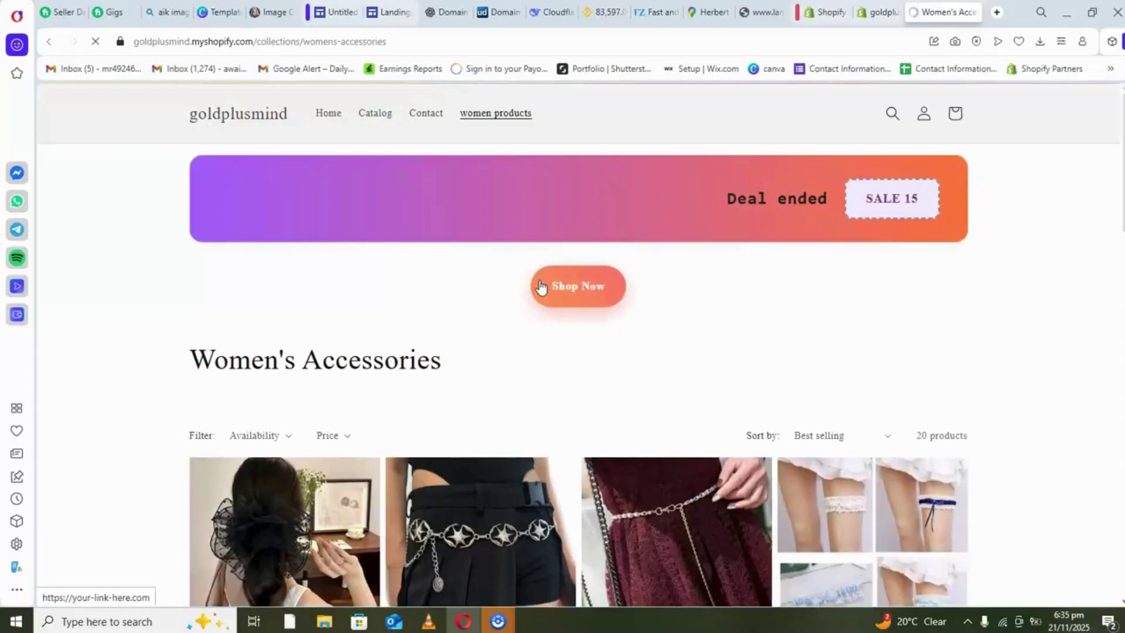
{"action": "left_click", "coordinate": [879, 12]}
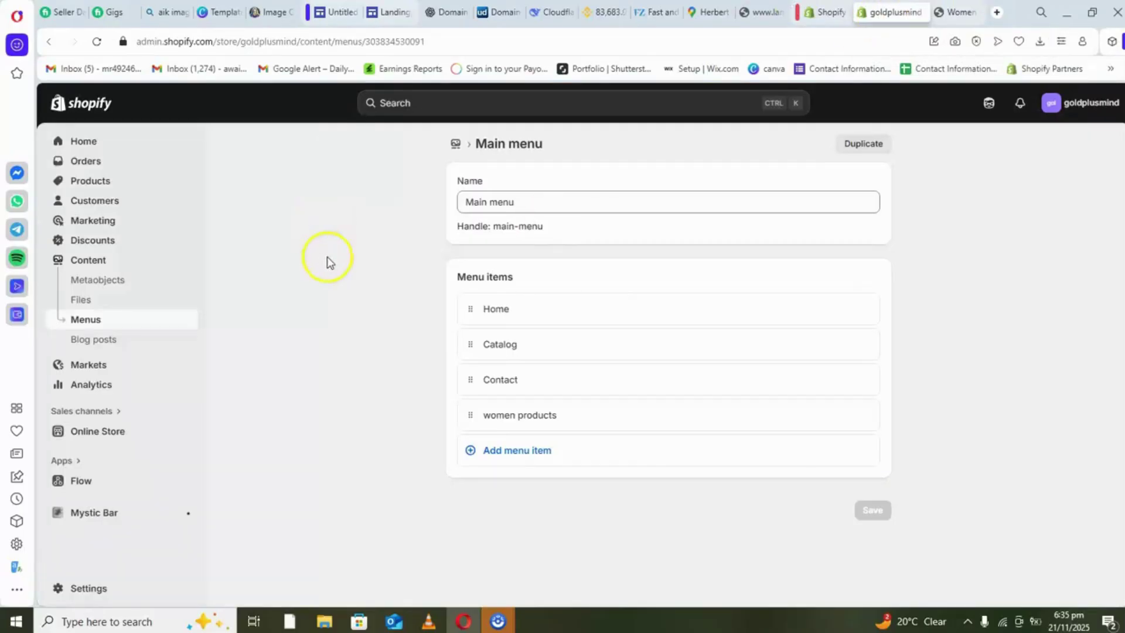